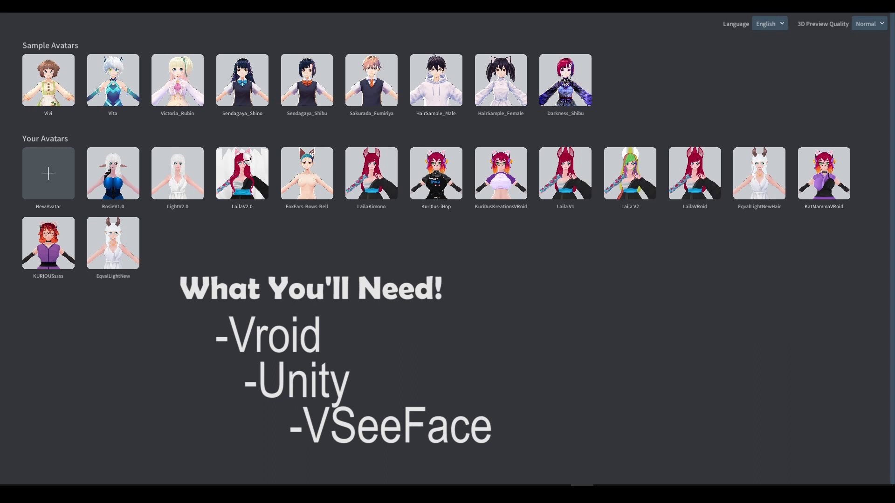
Load the cat-eared HairSample_Female sample avatar and zoom in on it in the viewport
click(495, 80)
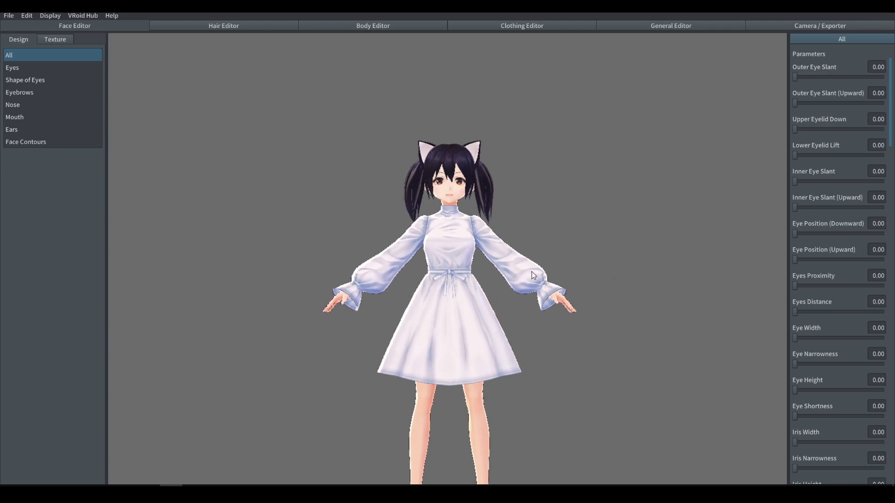
scroll(524, 253, up, 5)
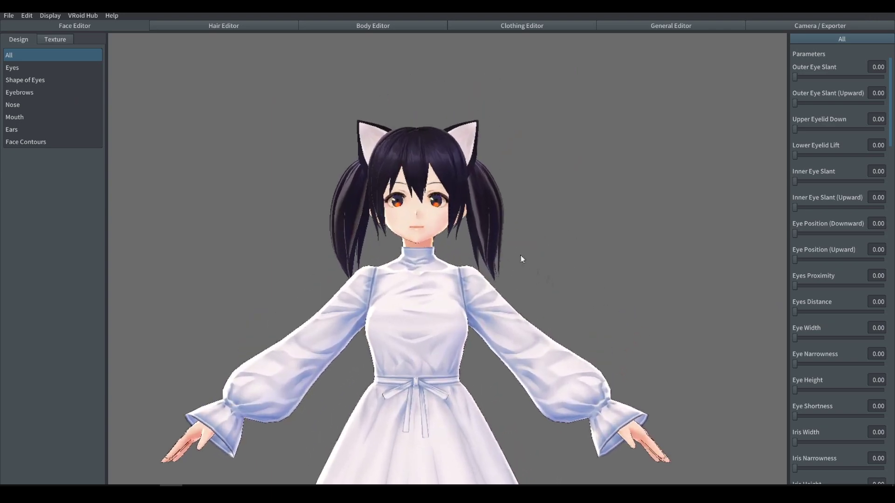
scroll(585, 279, down, 3)
scroll(573, 280, up, 2)
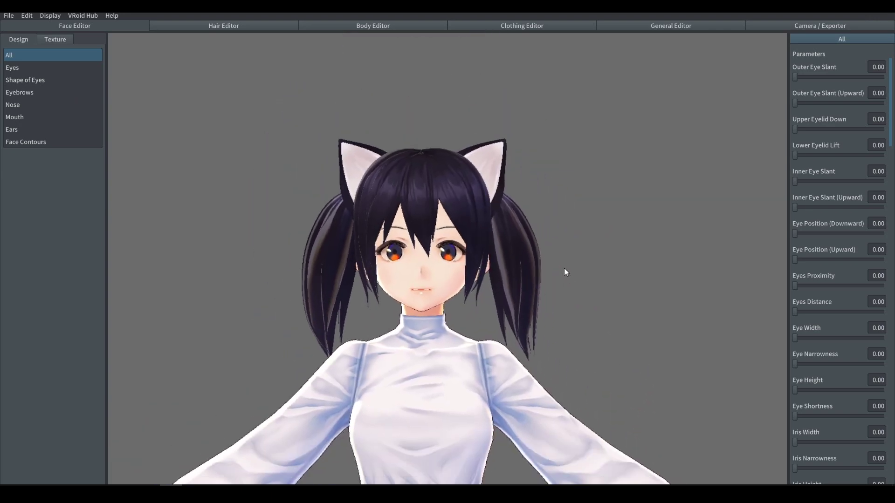
scroll(509, 268, up, 2)
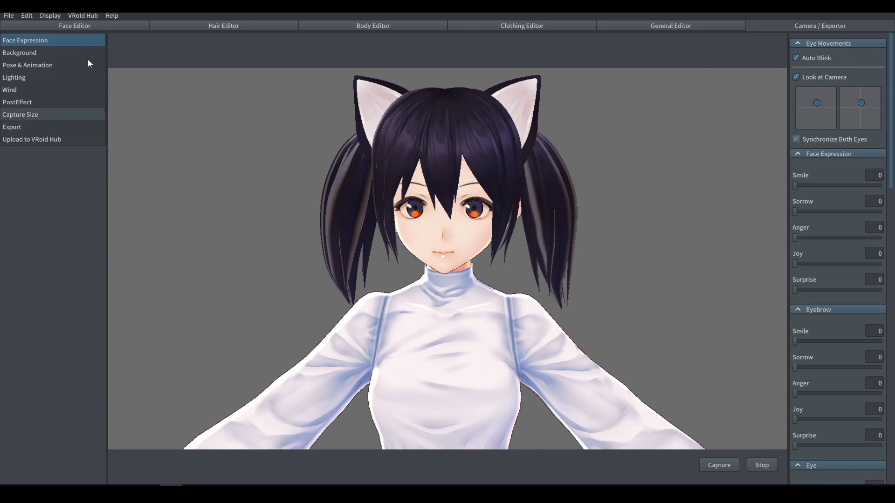
Set Mouth O to 100 and raise Fang1 and Fang1 (Upper) to full
scroll(844, 344, down, 10)
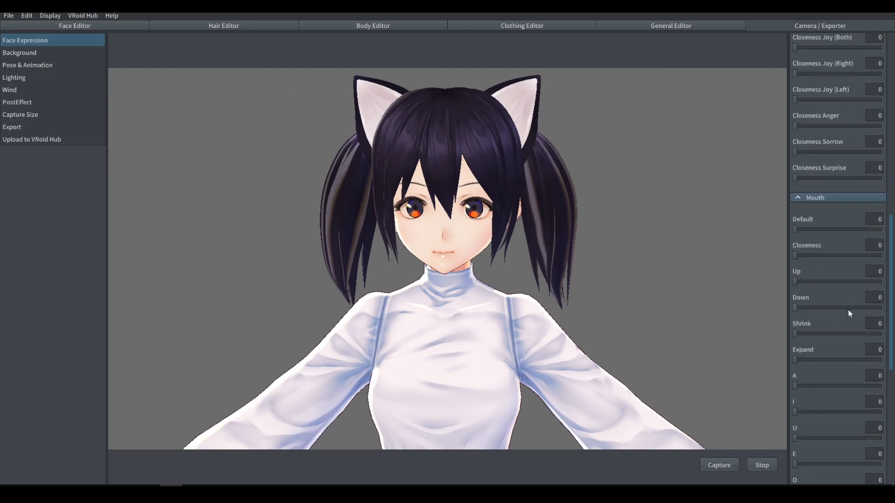
scroll(849, 314, down, 10)
scroll(828, 326, up, 5)
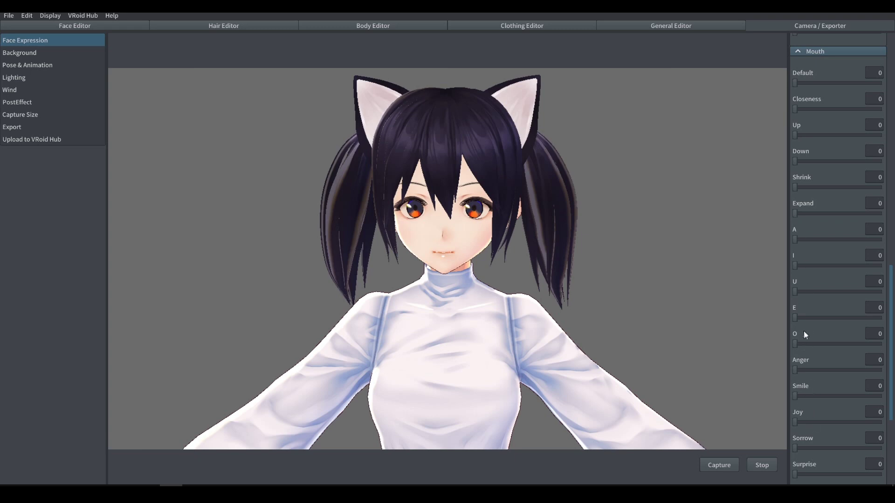
drag(795, 343, 881, 343)
scroll(837, 396, down, 5)
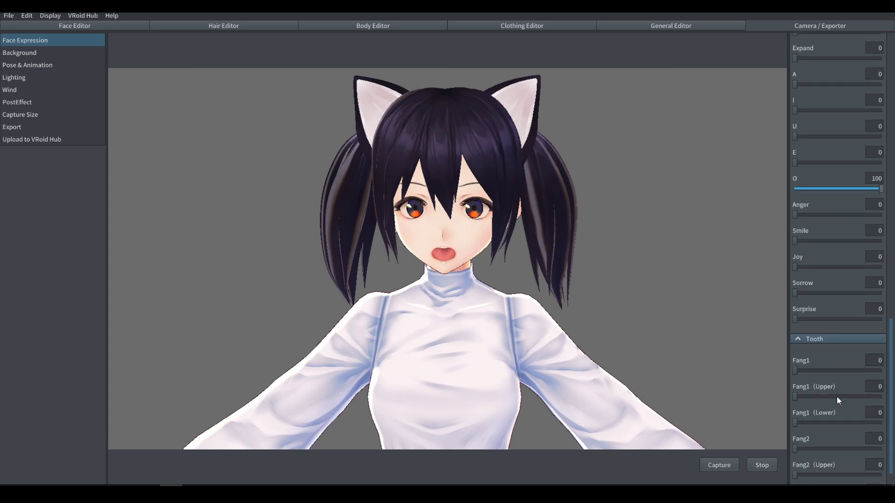
drag(797, 340, 880, 340)
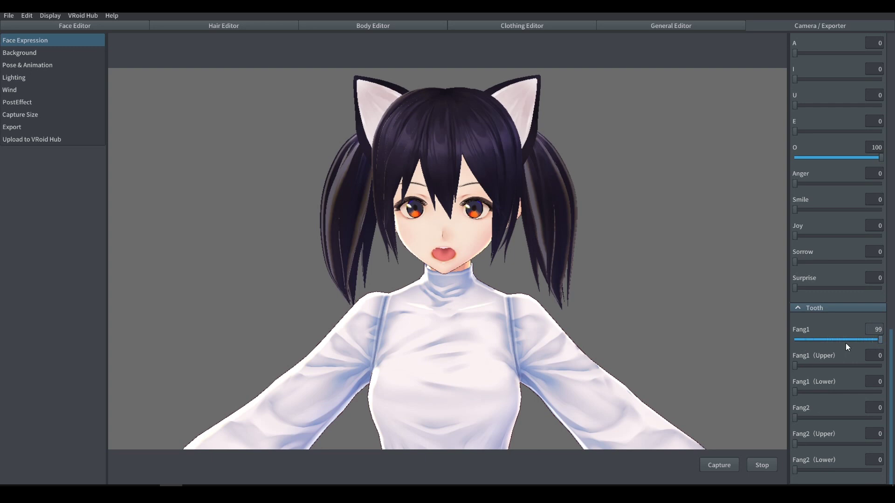
drag(795, 365, 881, 366)
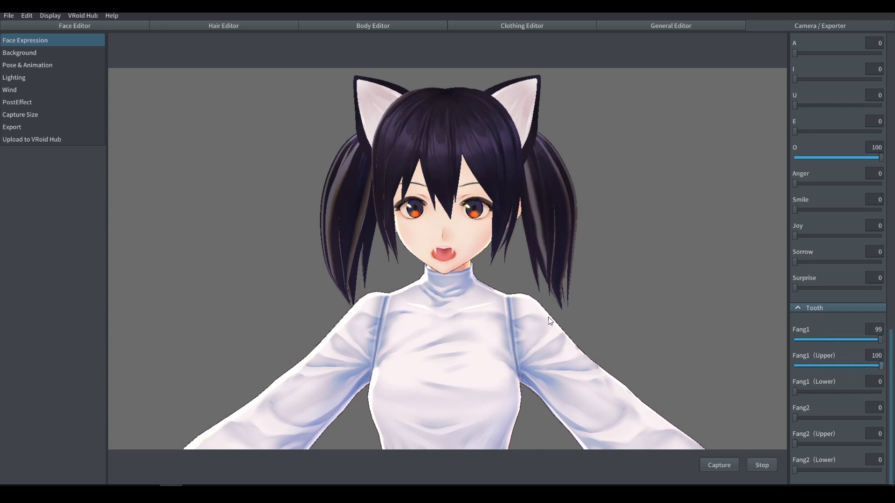
Return Fang1 and Fang1 (Upper) to 0
drag(802, 340, 759, 340)
drag(817, 365, 717, 363)
scroll(824, 334, up, 15)
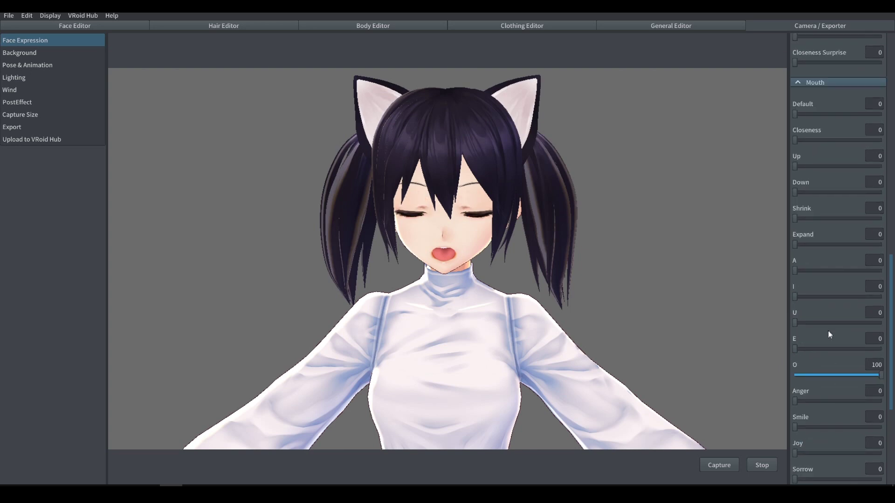
scroll(831, 215, up, 3)
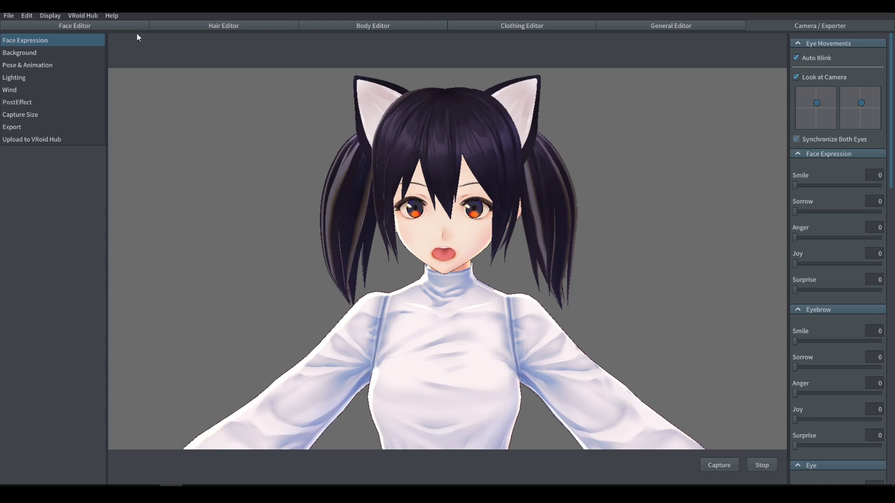
click(114, 27)
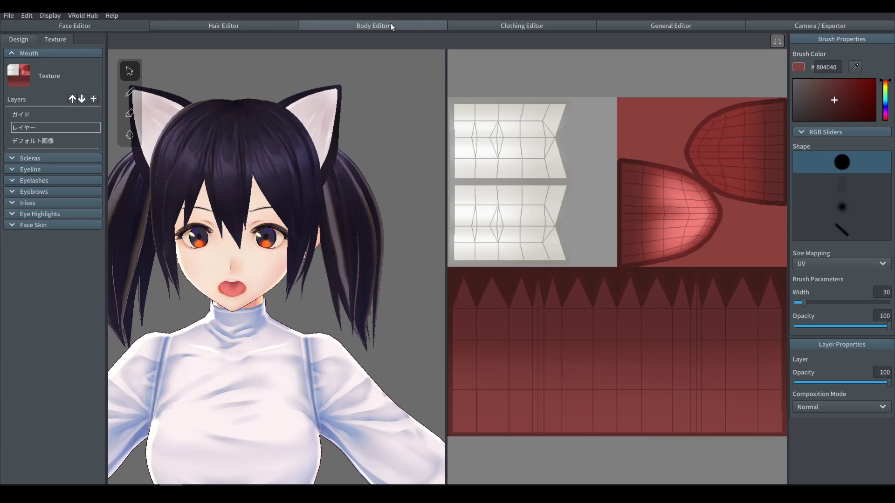
click(372, 26)
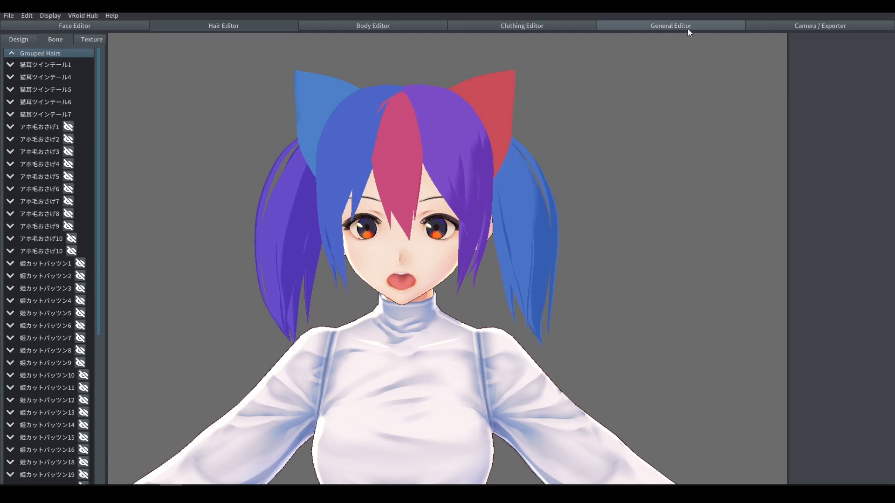
click(798, 27)
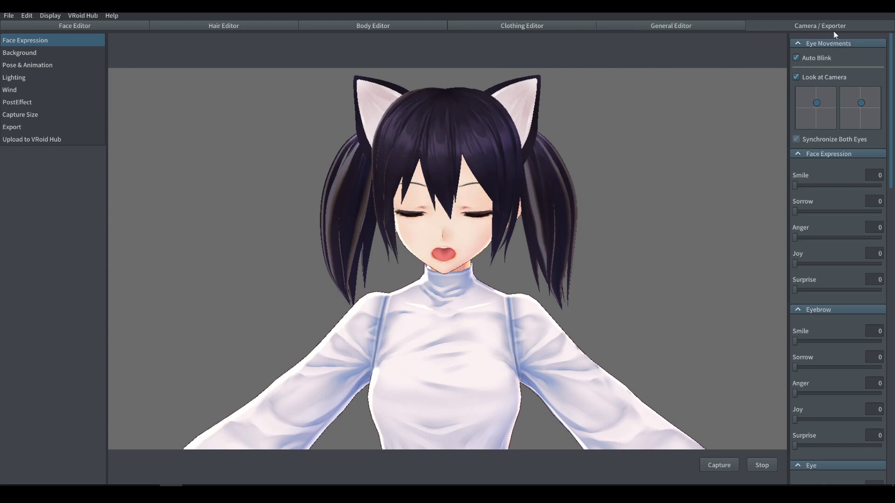
Uncheck Enable Hair Combination under Material Reduction in the export settings
click(27, 126)
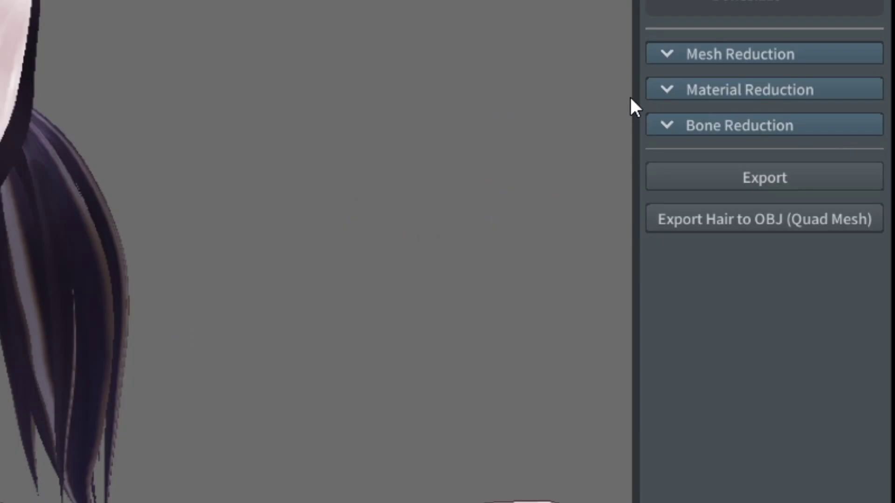
click(701, 88)
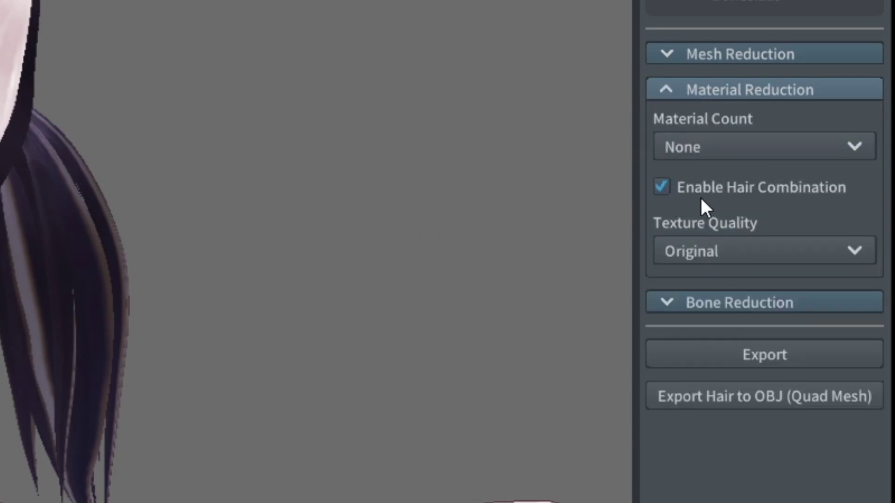
click(660, 187)
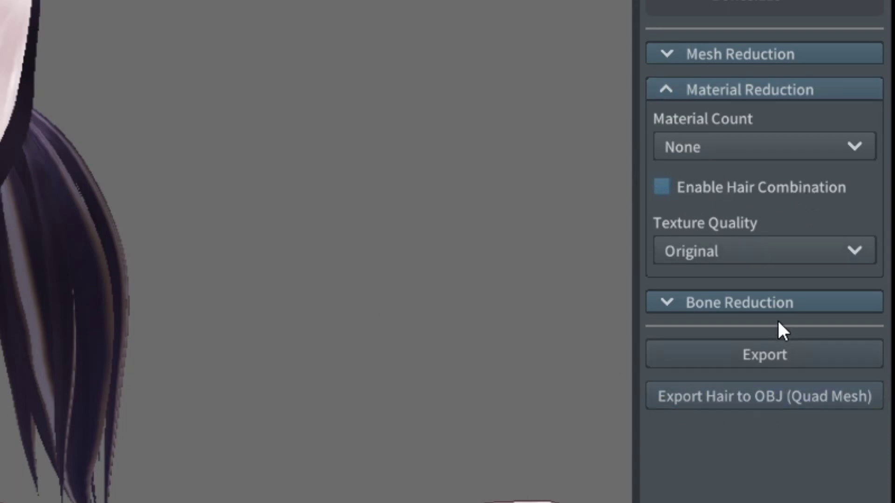
Start the VRM export and enter name FangsTest, the author's name, and version 1
click(770, 358)
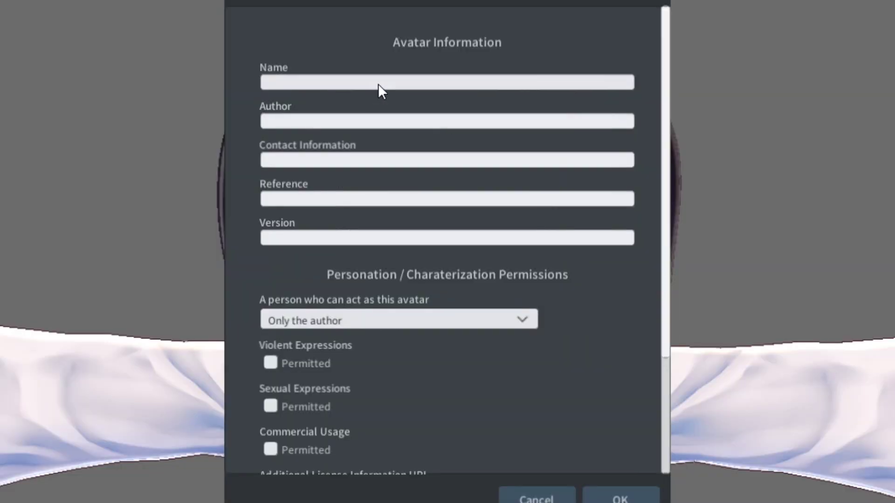
click(378, 83)
text(FangsTest)
click(362, 122)
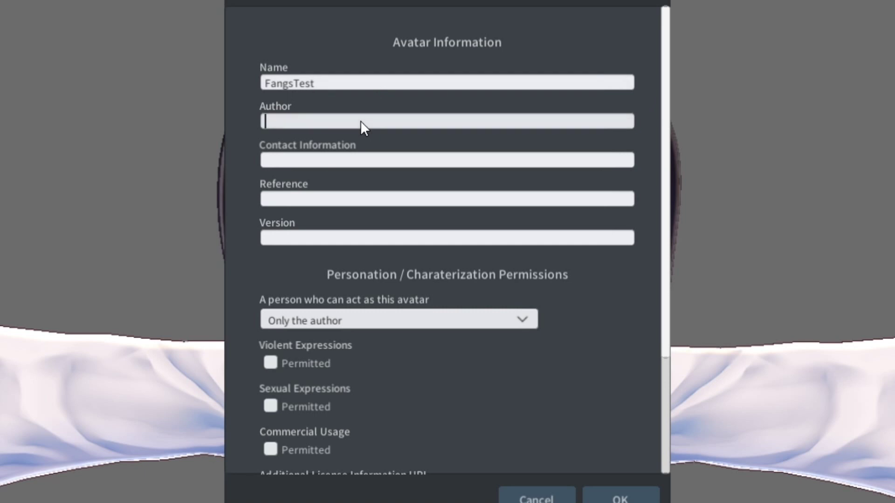
text(Ev)
click(382, 237)
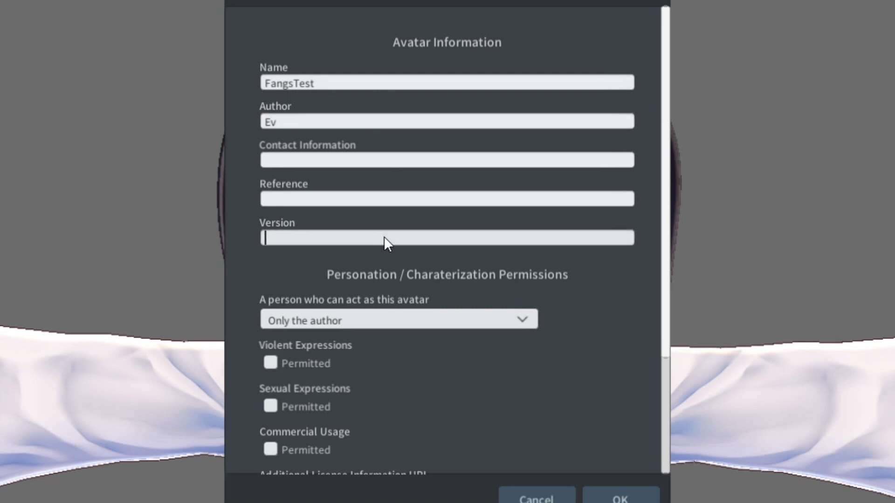
text(1)
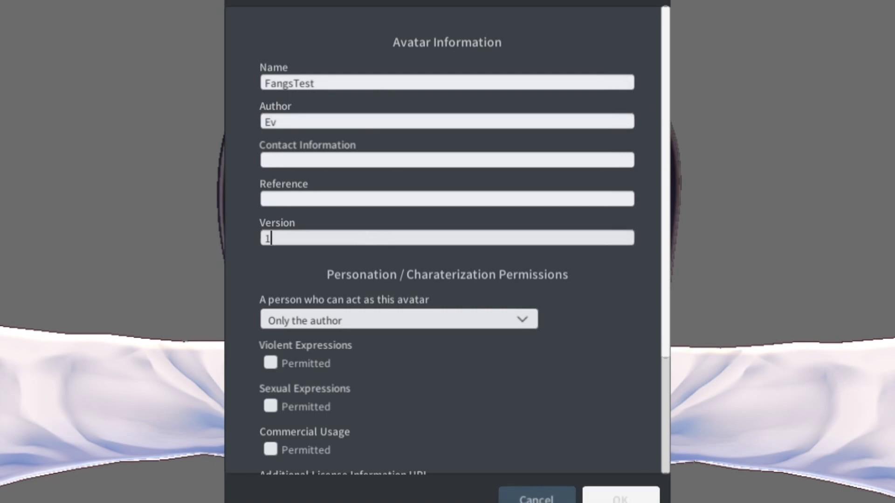
click(620, 497)
scroll(375, 310, down, 1)
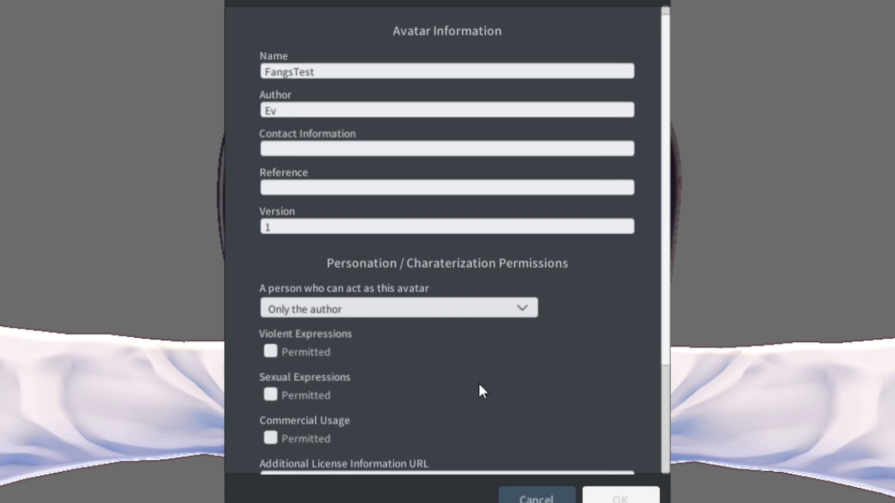
click(641, 497)
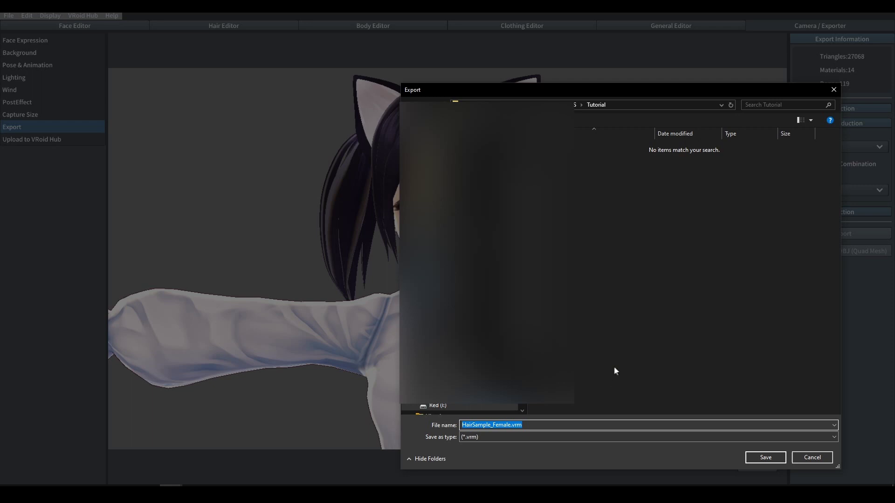
Name the exported VRM file FangsTest and save it
text(FangsTes)
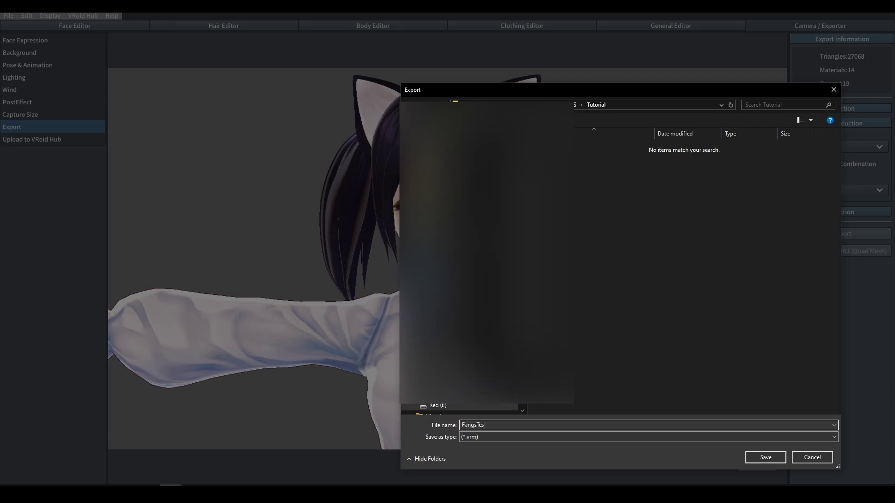
text(t)
click(763, 458)
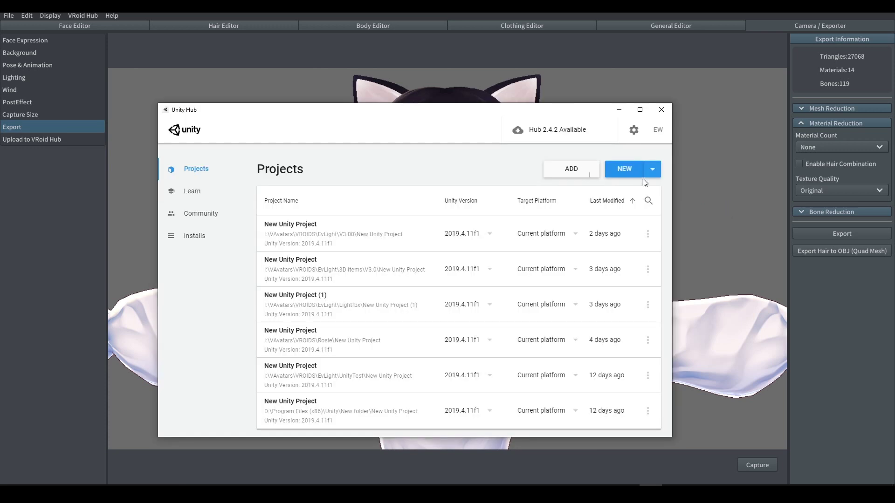
Create a 3D Unity project named FangsTest in I:\VAvatars\VROIDS\Tutorial
click(612, 172)
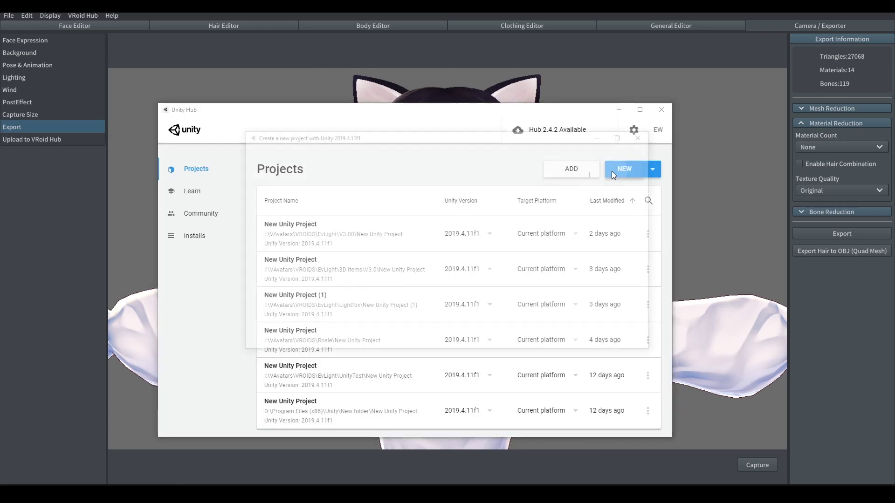
click(550, 184)
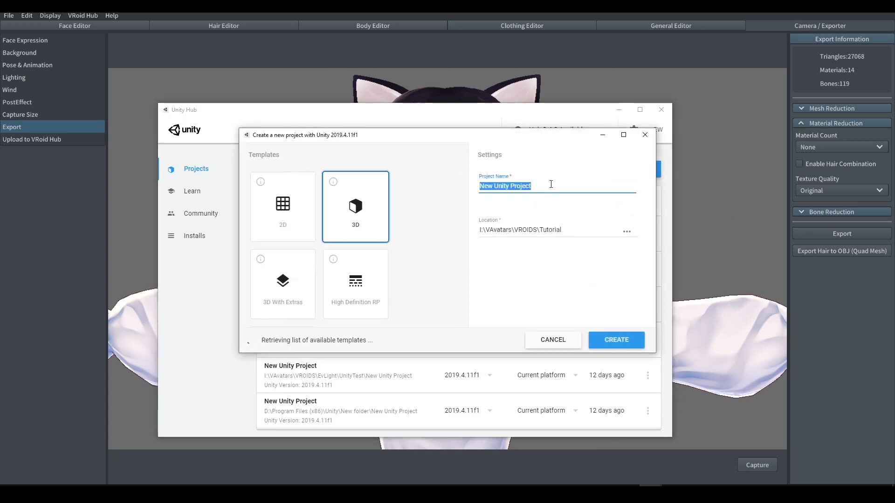
text(FangsTest)
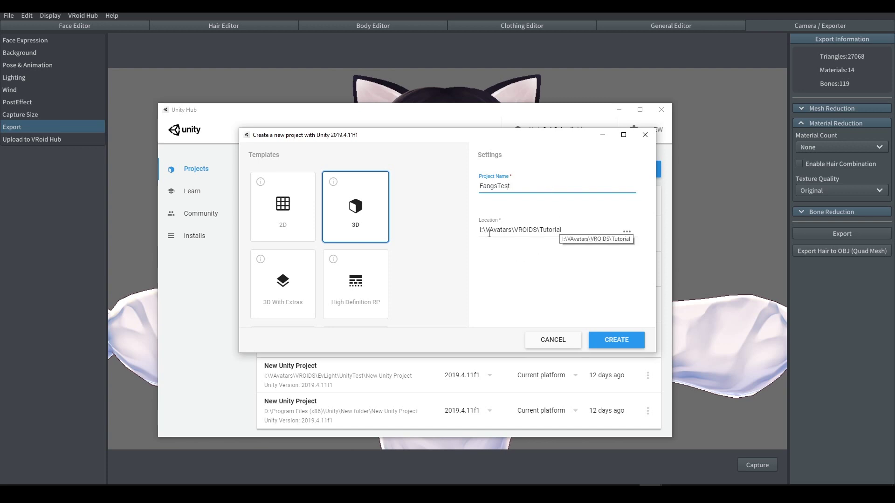
click(627, 231)
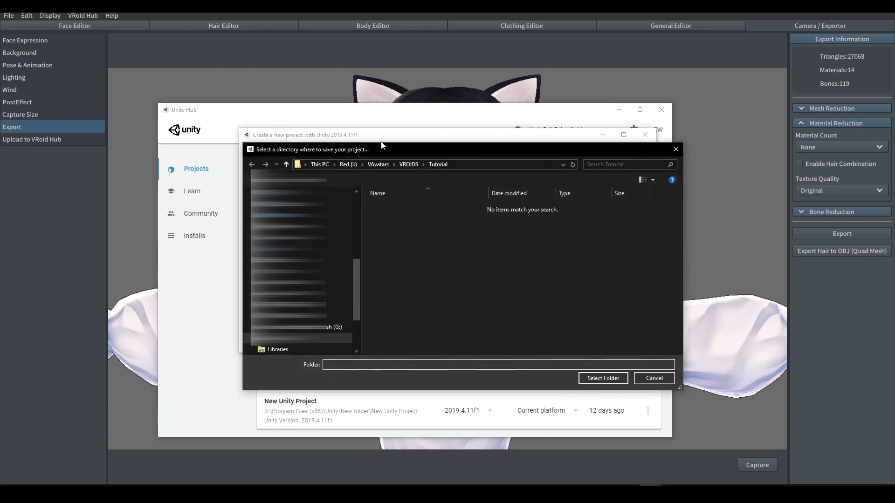
click(601, 378)
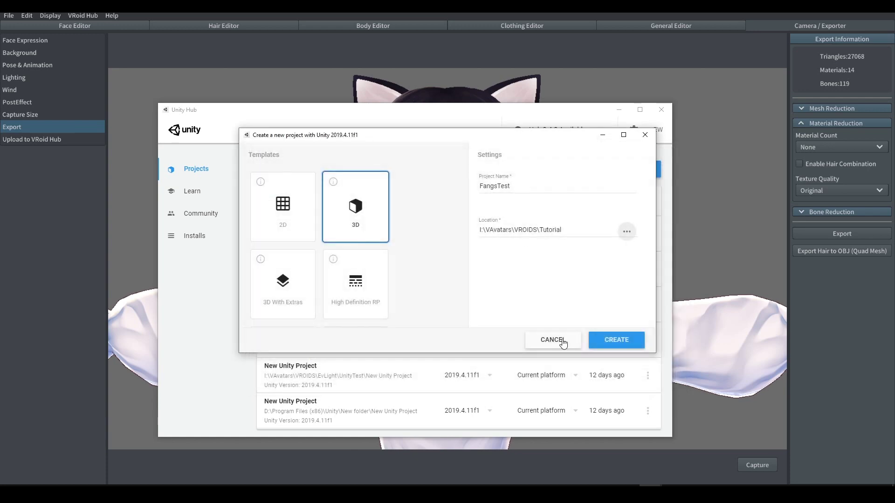
click(616, 340)
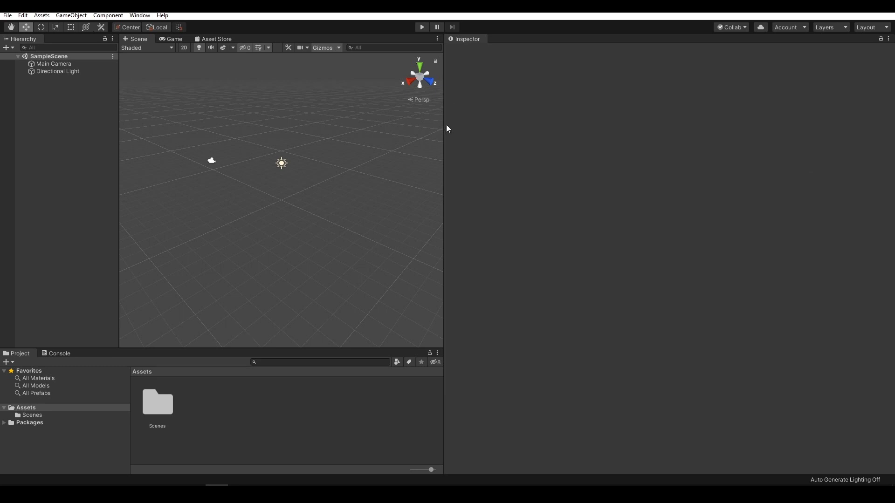
Load UniVRM-0.60.0_2b9d.unitypackage from the UnityFiles folder as a custom package
drag(441, 125, 701, 133)
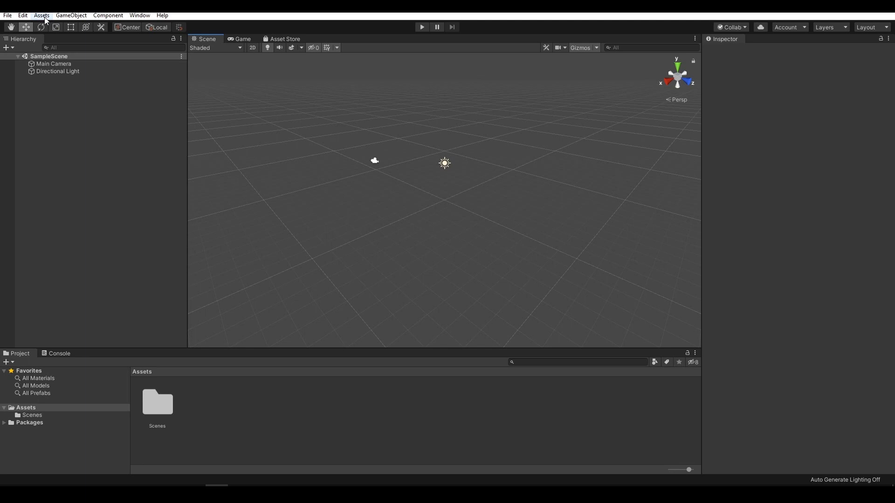
click(46, 18)
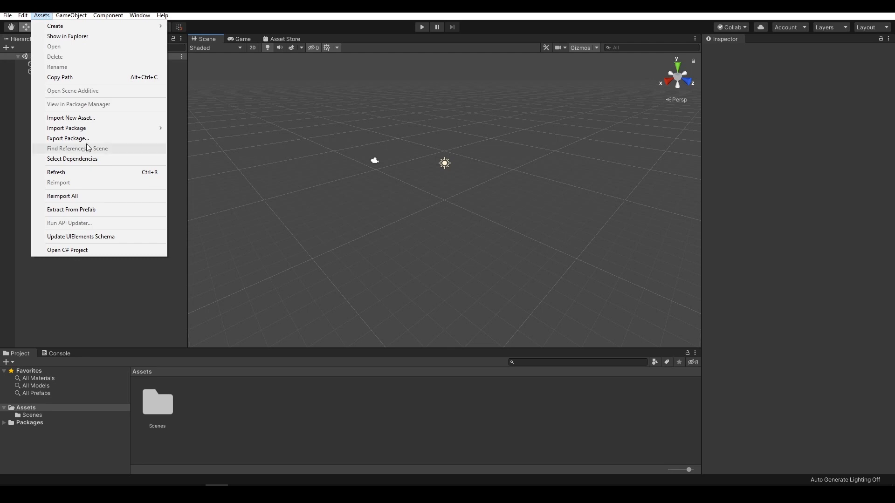
mouse_move(83, 129)
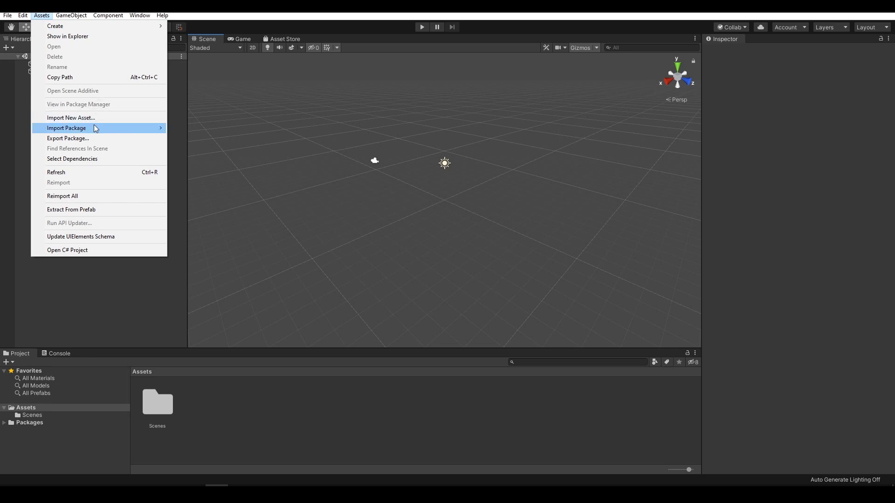
click(209, 129)
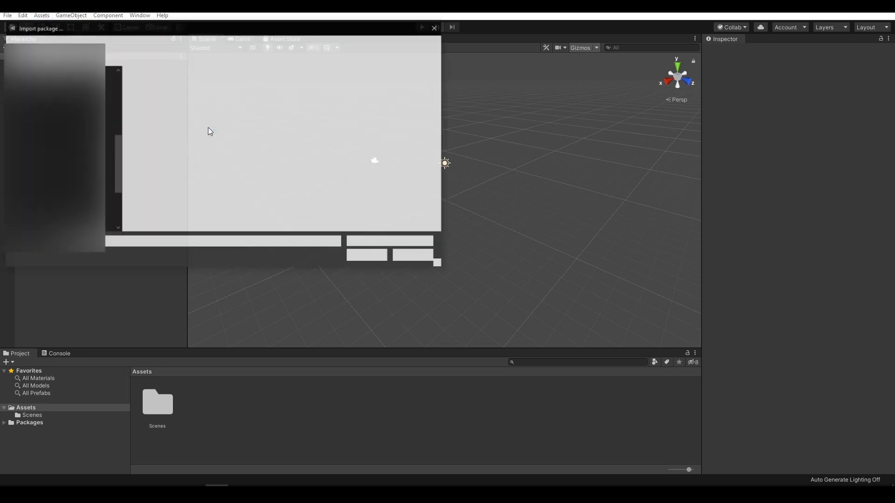
click(175, 44)
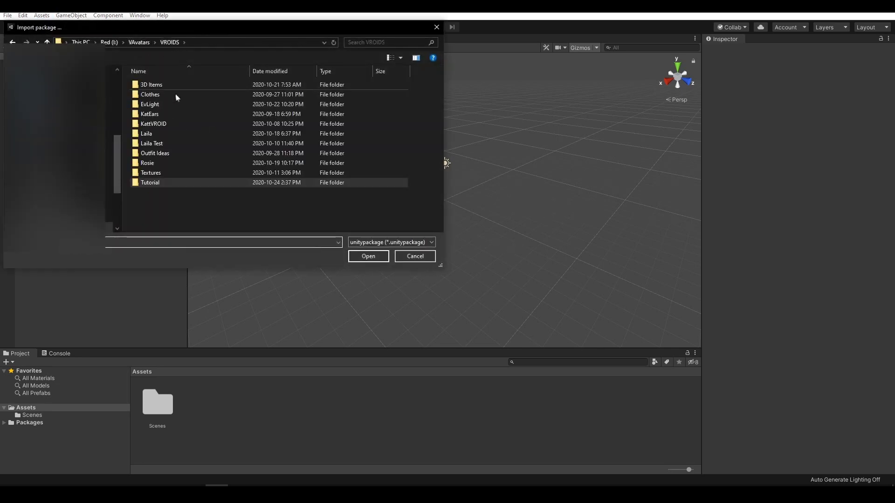
click(139, 44)
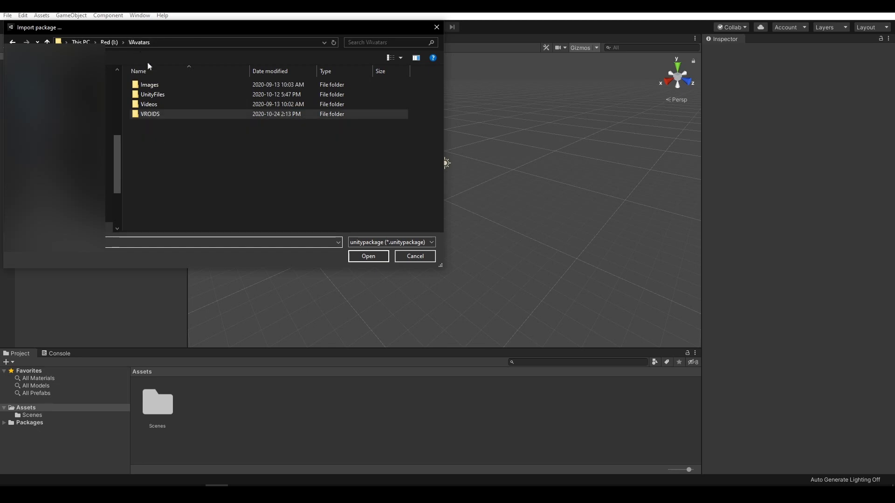
double_click(163, 95)
click(198, 104)
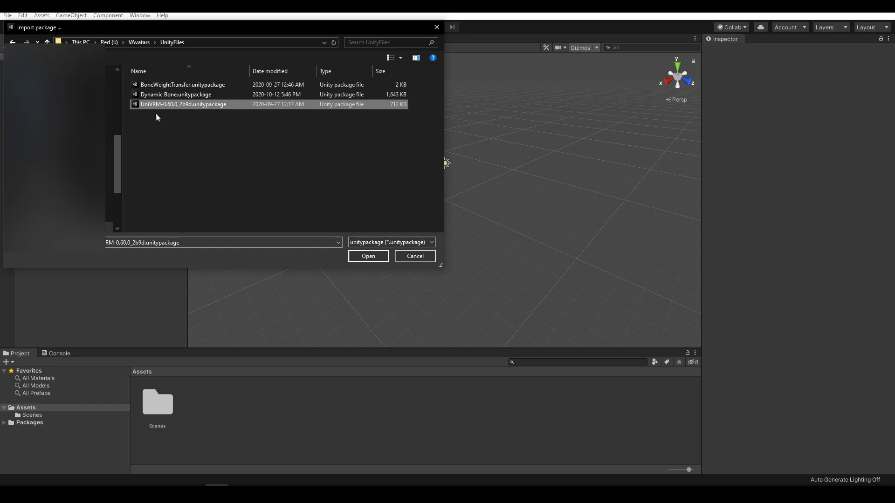
click(364, 258)
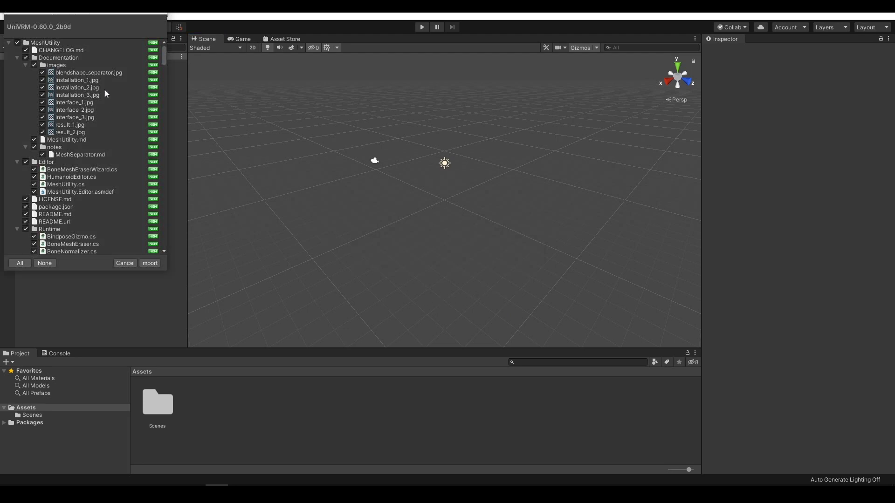
Review the UniVRM package contents and import all files
scroll(64, 185, down, 15)
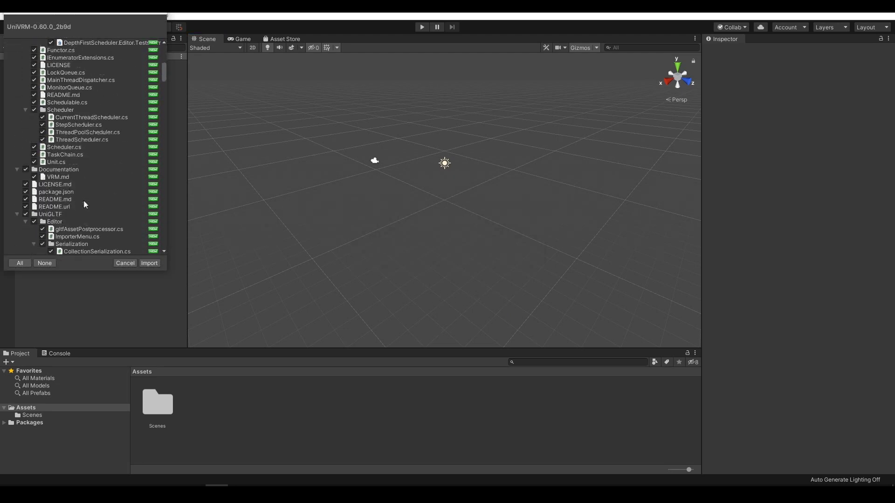
drag(160, 91, 163, 238)
click(149, 263)
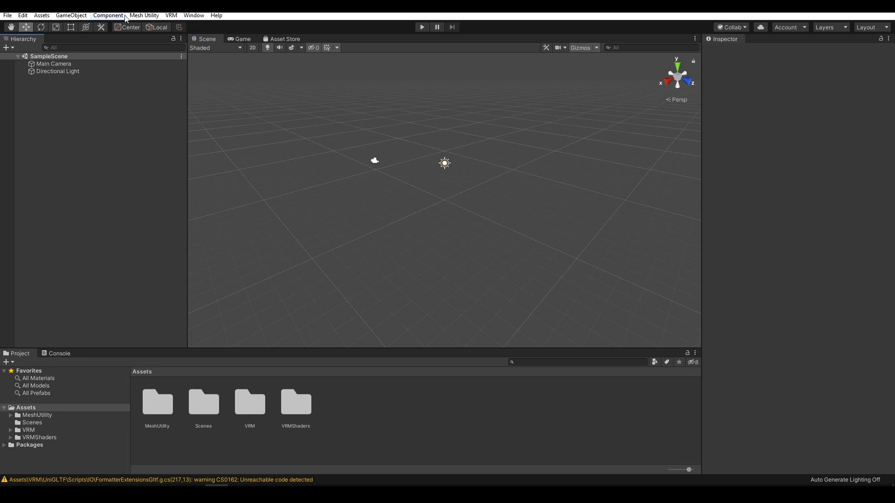
Import Tutorial/FangsTest.vrm via the UniVRM-0.60.0 importer and save its prefab in Assets
click(171, 16)
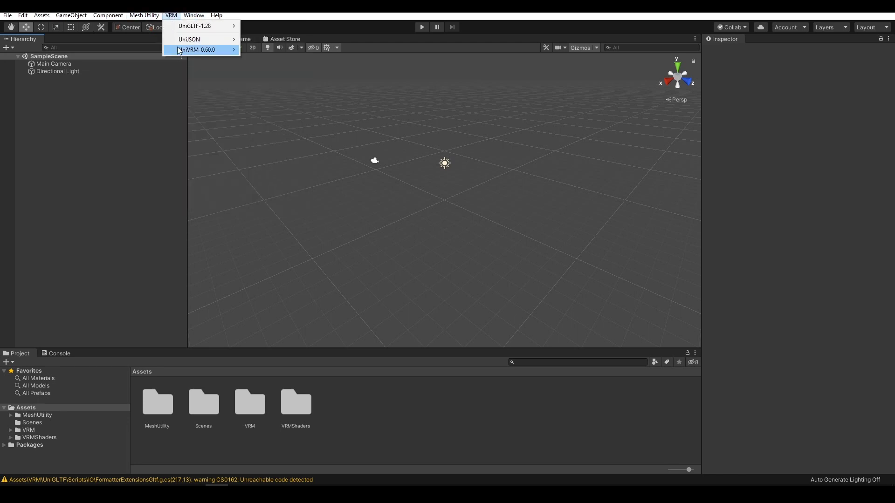
mouse_move(183, 51)
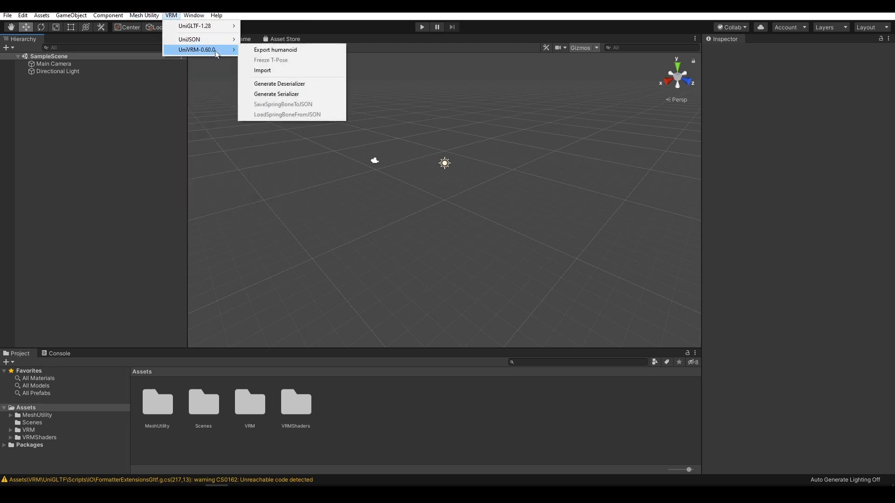
click(263, 69)
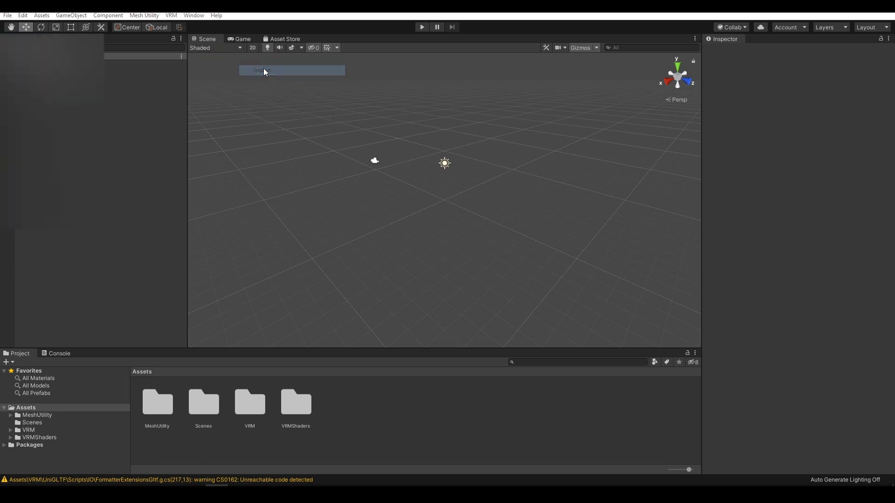
click(139, 42)
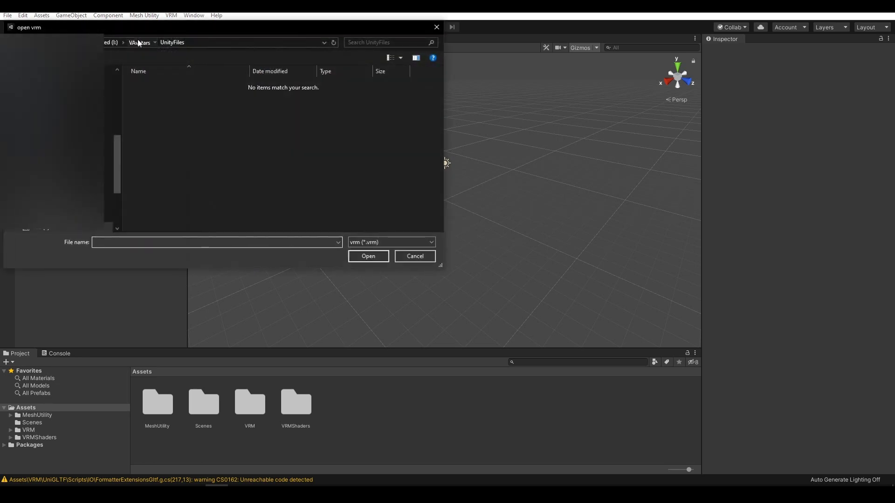
click(158, 114)
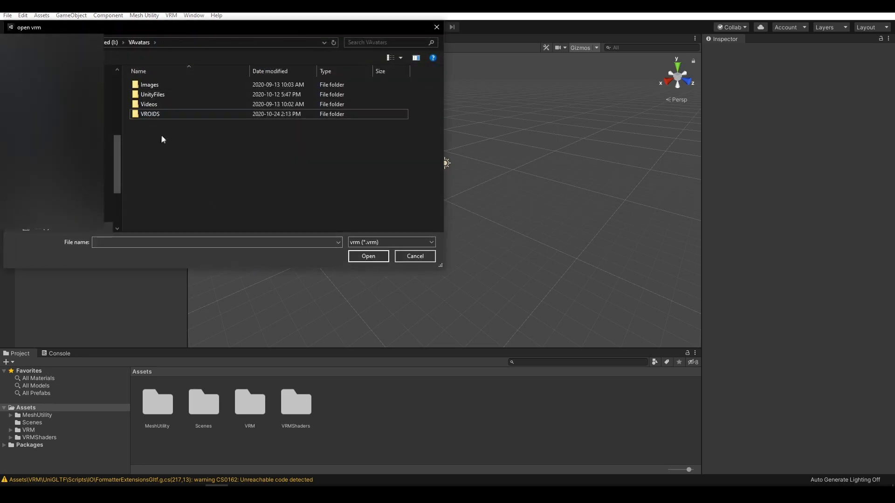
double_click(159, 117)
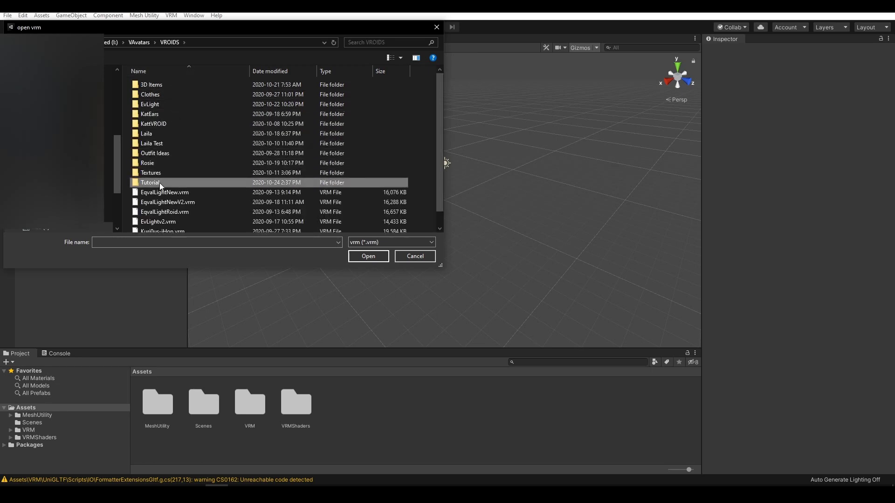
double_click(161, 181)
click(165, 95)
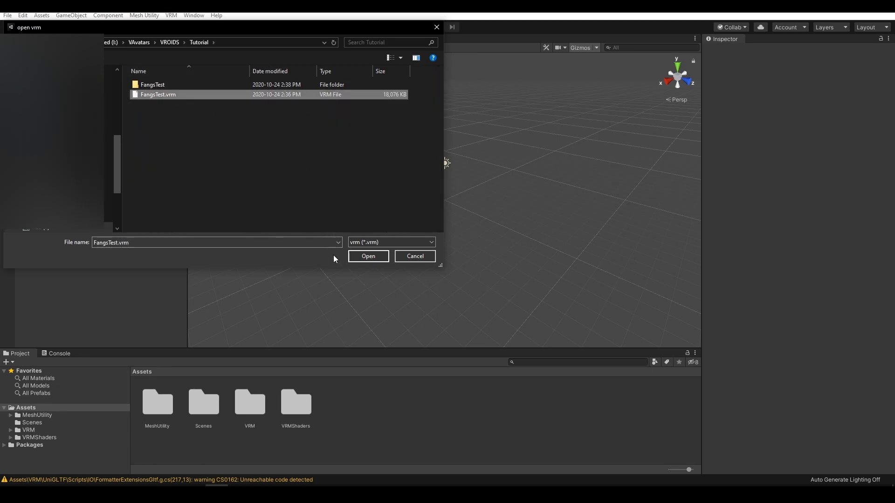
click(368, 257)
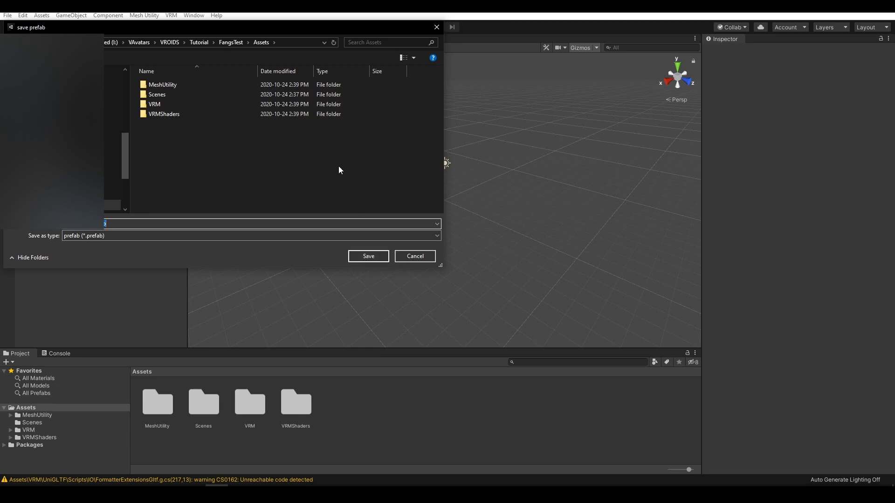
click(368, 256)
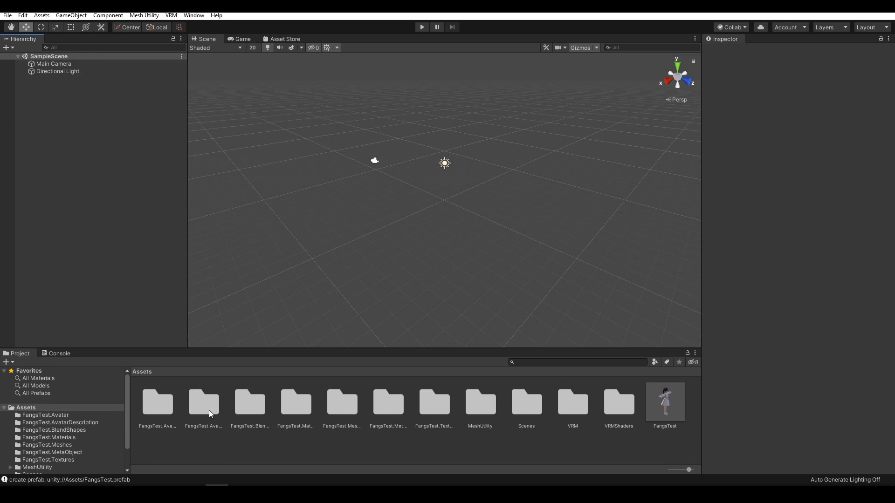
Place the FangsTest prefab into the SampleScene
click(666, 407)
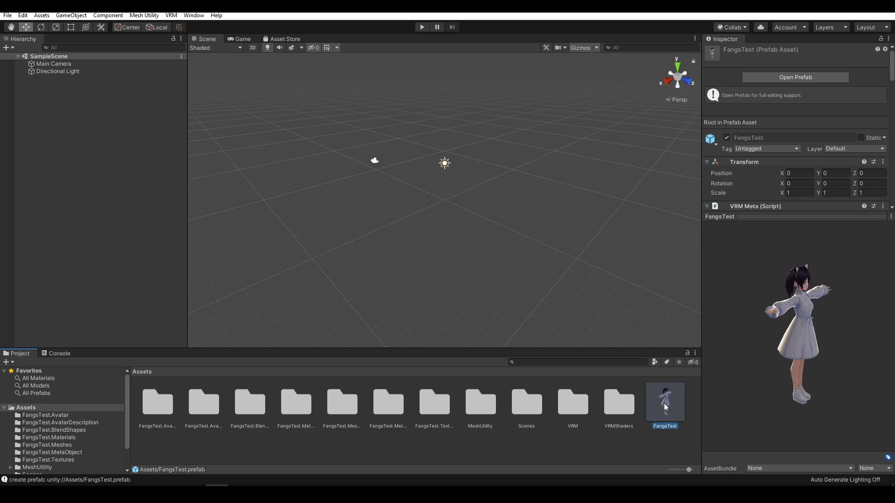
drag(666, 407, 57, 99)
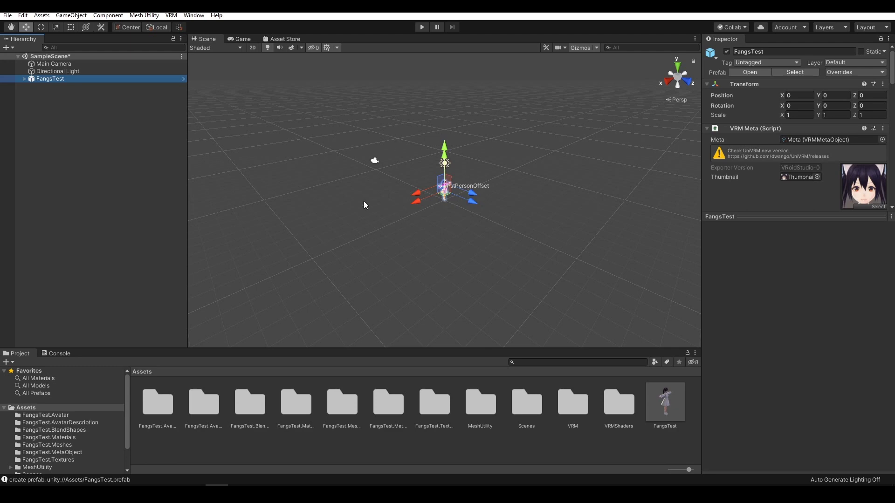
scroll(506, 151, up, 3)
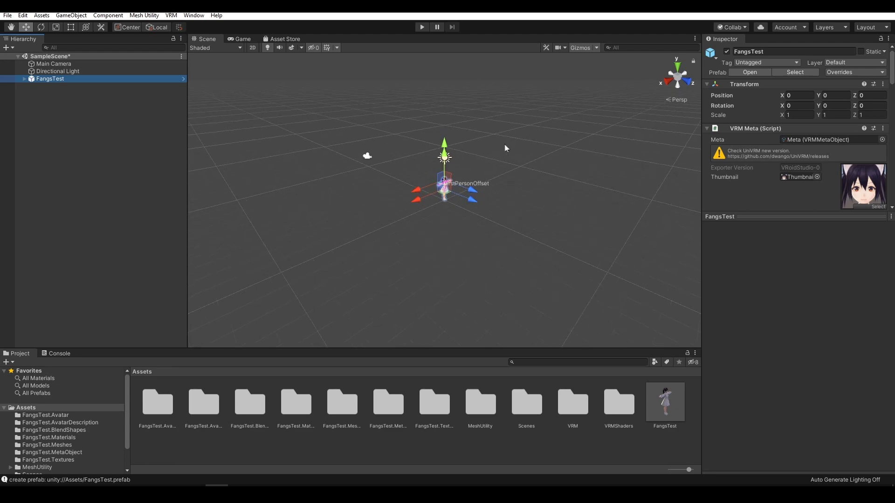
scroll(515, 205, up, 3)
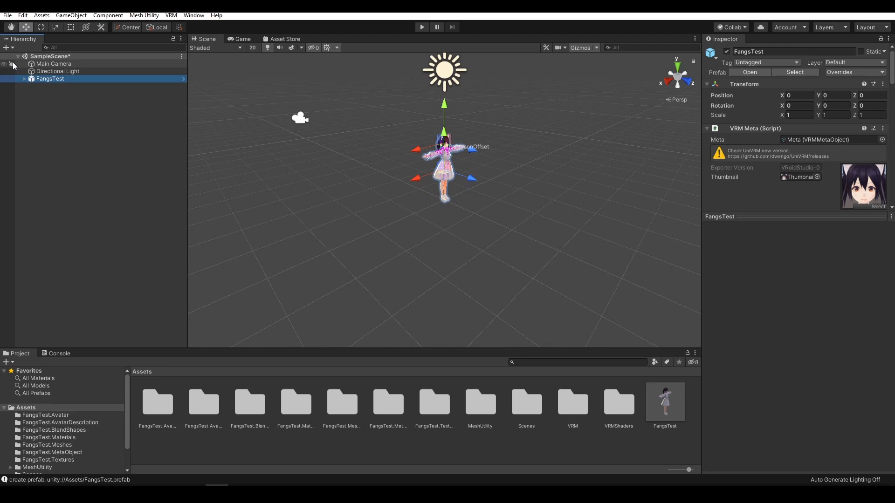
Hide Main Camera and Directional Light in the Scene view and nudge the avatar along Z
drag(4, 64, 7, 74)
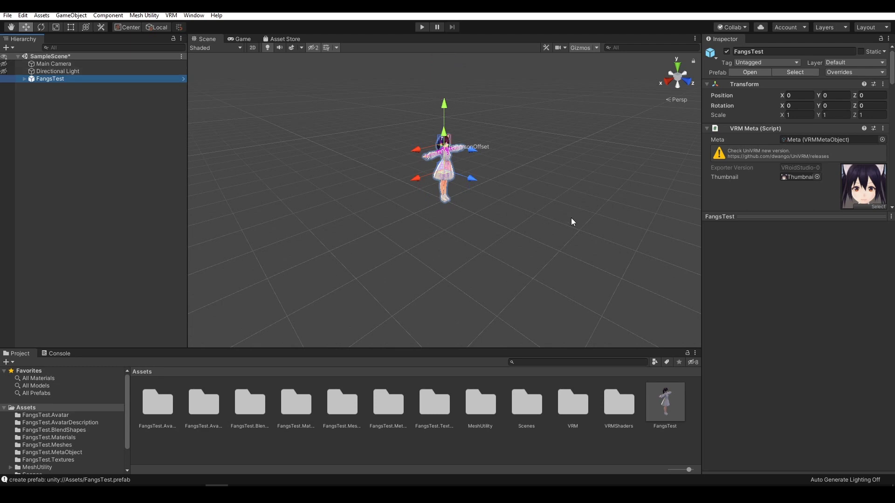
scroll(573, 228, up, 5)
scroll(606, 243, down, 3)
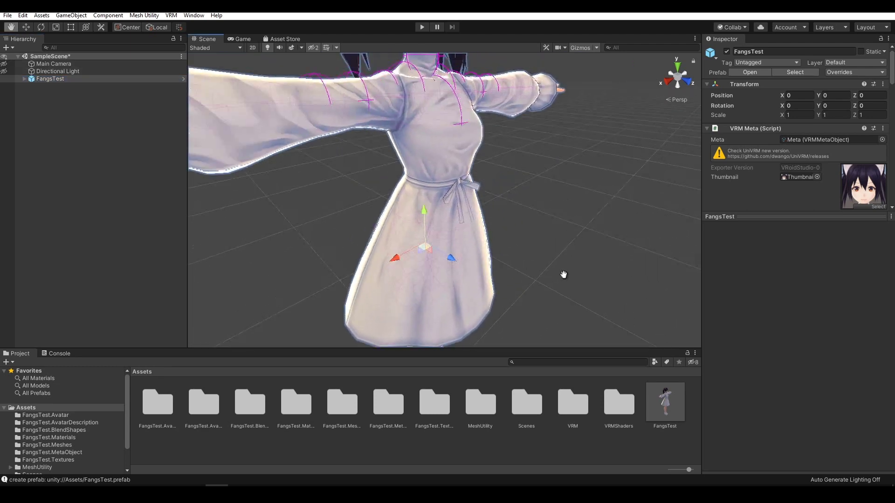
middle_drag(566, 274, 559, 324)
scroll(509, 251, down, 2)
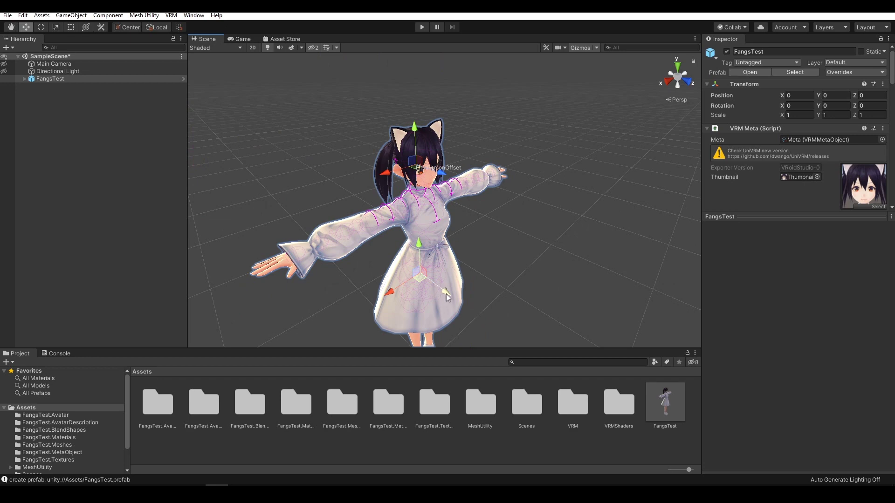
drag(446, 297, 429, 298)
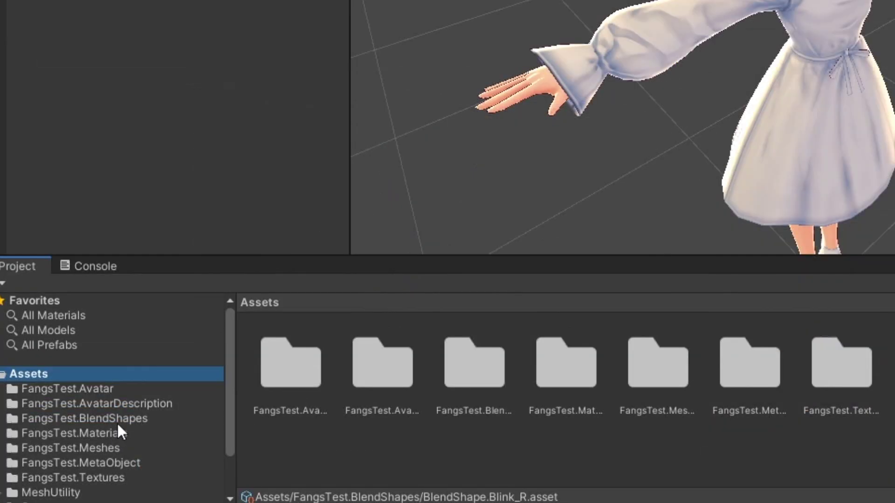
Load the FangsTest BlendShape asset and enlarge the Inspector with its face preview
click(77, 429)
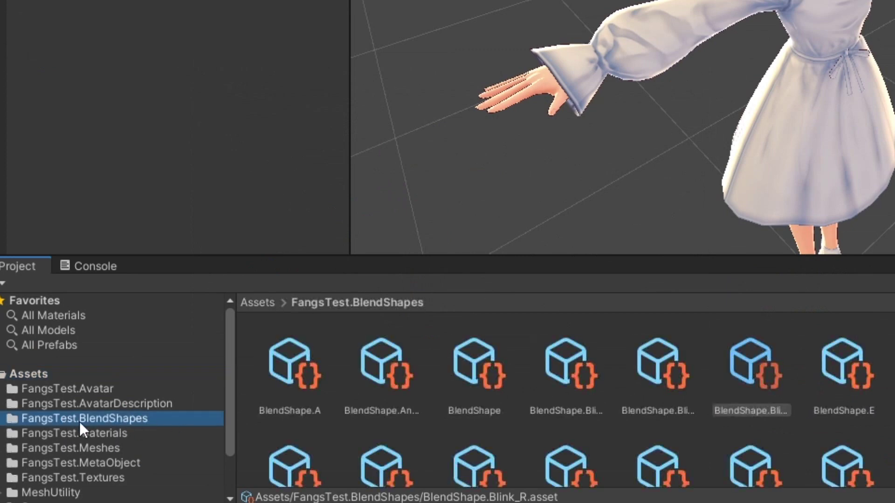
click(495, 366)
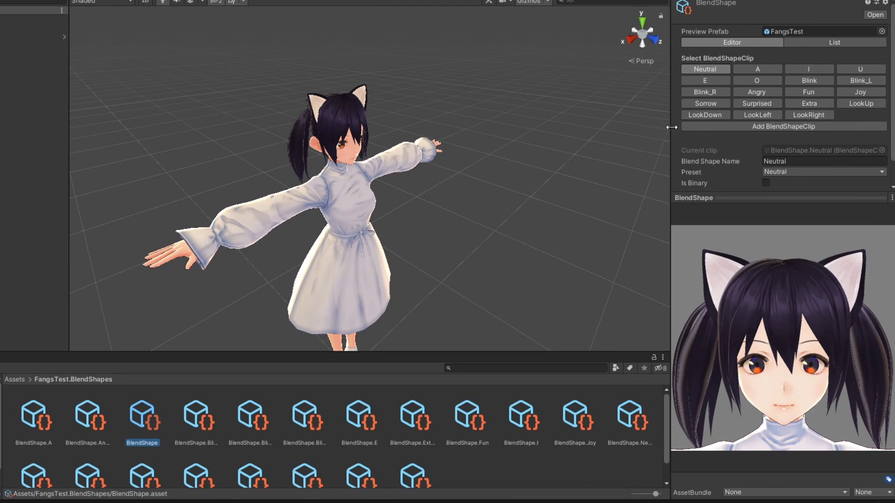
drag(672, 128, 447, 127)
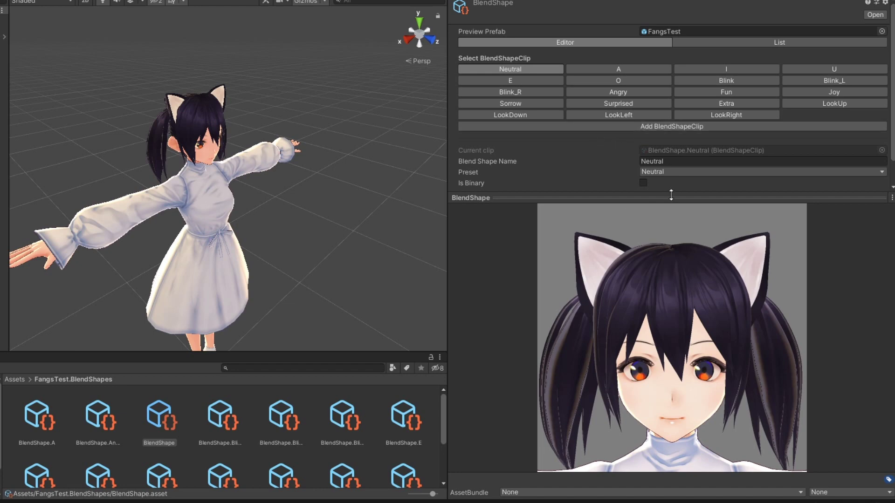
mouse_move(670, 197)
mouse_down()
mouse_move(669, 228)
mouse_move(678, 209)
mouse_up()
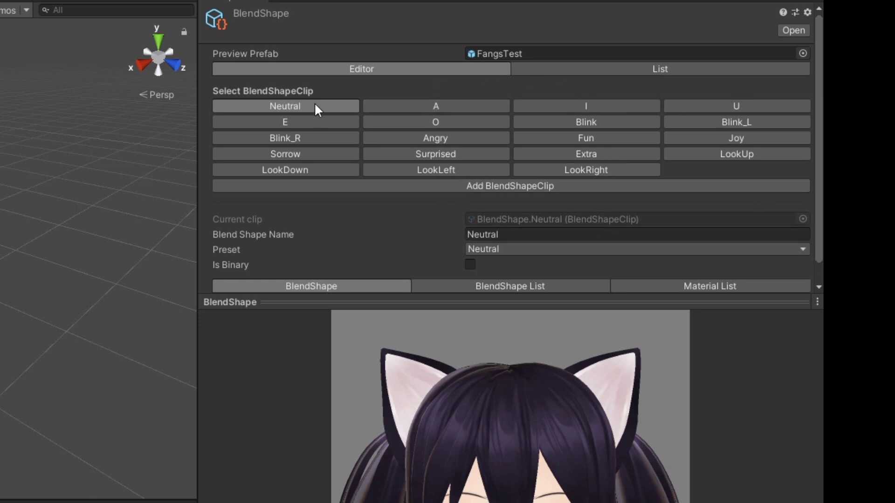
Expand the Neutral clip's Face blend shapes and scroll down to the HA_Fung sliders and back
click(276, 282)
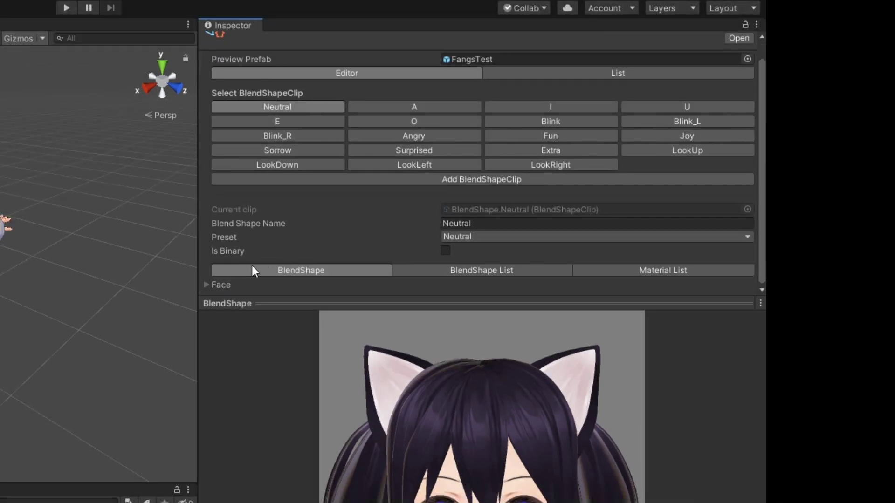
click(208, 284)
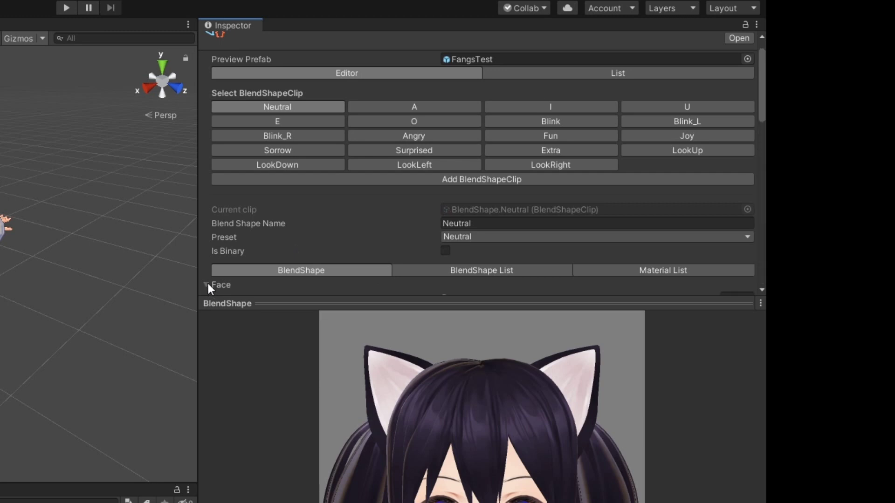
scroll(289, 199, down, 5)
scroll(288, 206, down, 10)
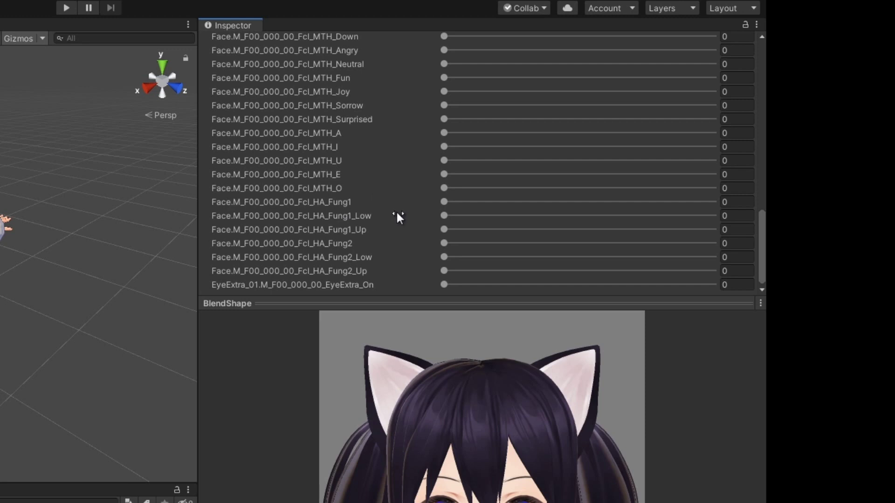
scroll(359, 177, up, 15)
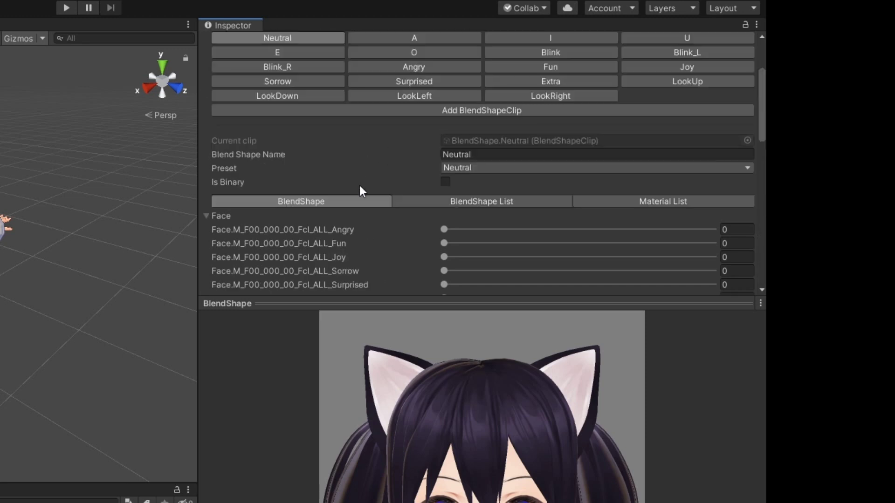
scroll(360, 189, down, 3)
scroll(355, 190, up, 5)
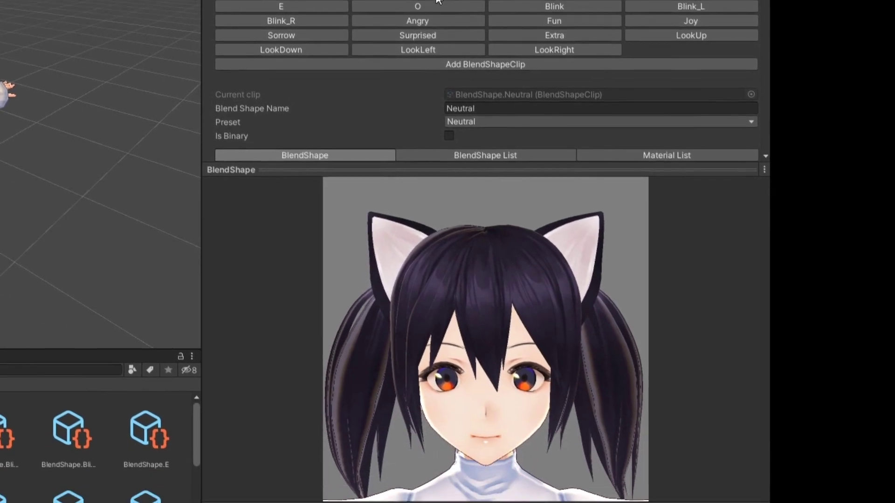
On the A mouth clip, try HA_Fung1 at 100 and test HA_Fung2_Low
click(430, 95)
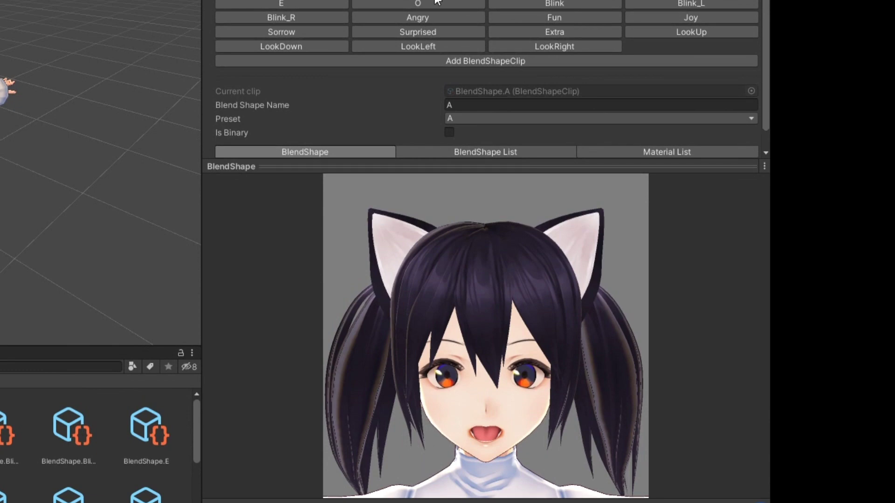
scroll(399, 98, down, 2)
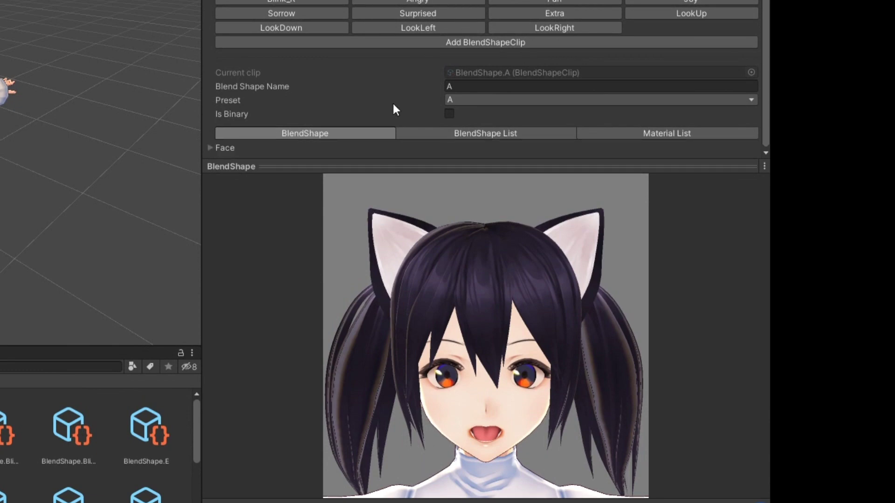
click(209, 146)
scroll(289, 112, down, 10)
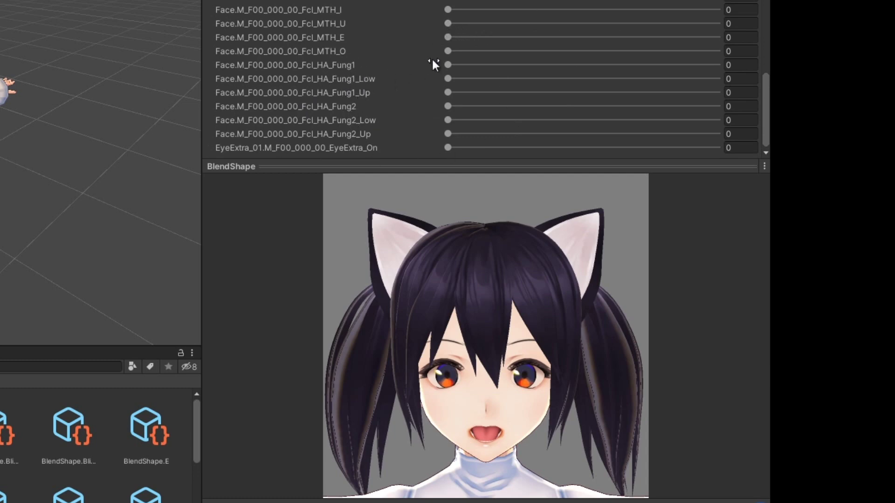
drag(446, 65, 370, 105)
drag(450, 124, 397, 112)
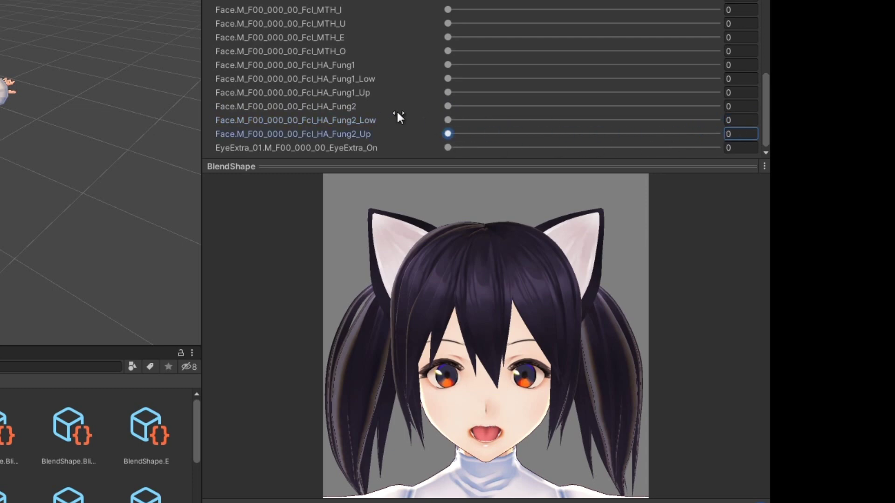
Tune clip A's fangs: HA_Fung1 100, HA_Fung2 about 58.4, HA_Fung1_Up near 40, Fung2_Low 0
click(447, 64)
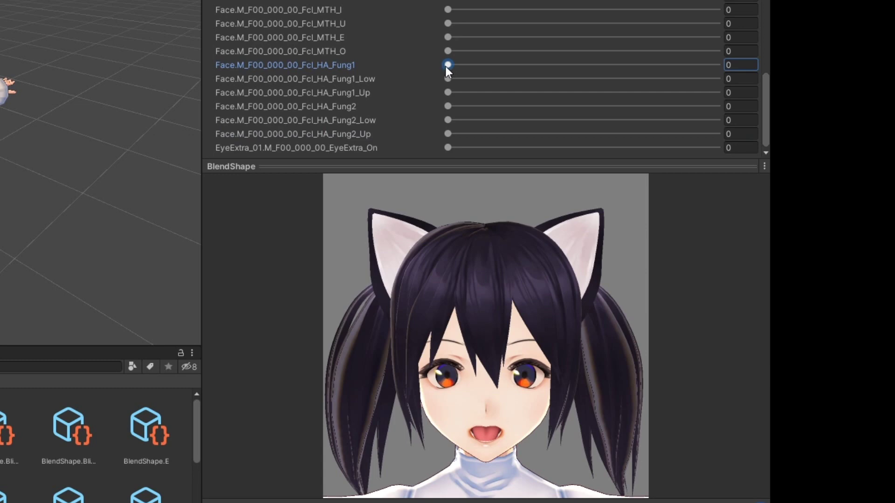
drag(446, 66, 727, 69)
drag(448, 96, 359, 69)
click(447, 107)
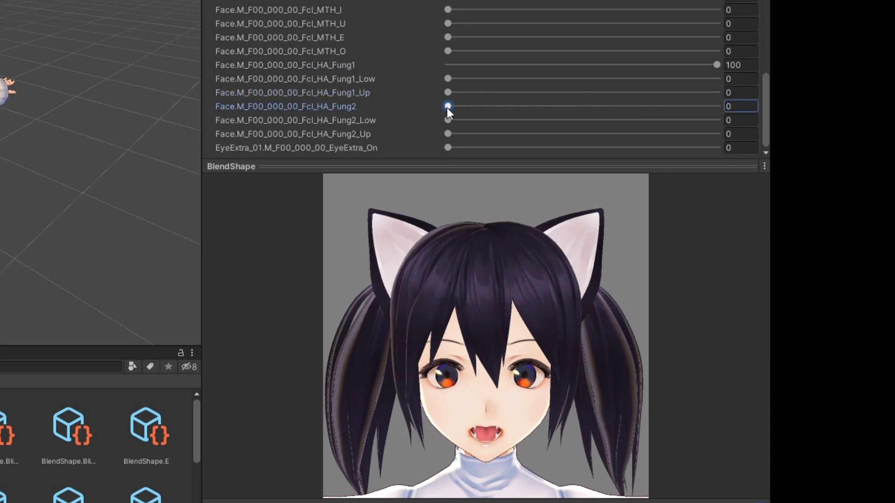
drag(453, 107, 374, 92)
drag(445, 93, 592, 92)
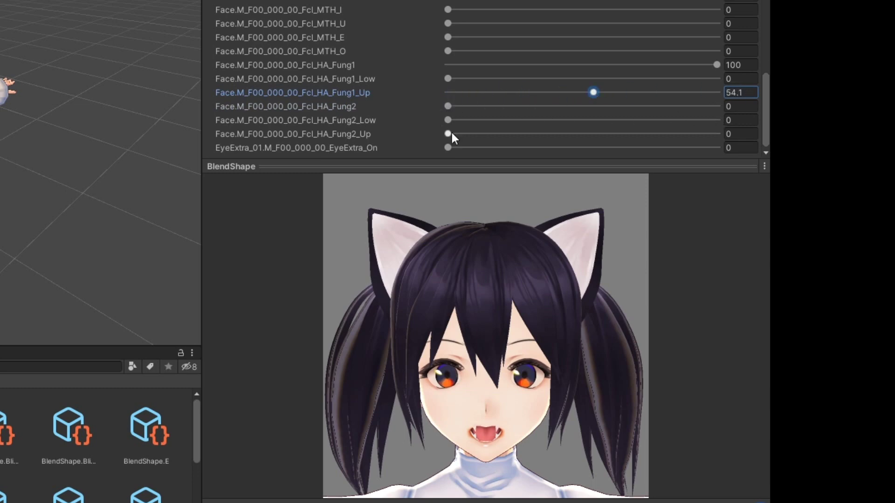
drag(449, 119, 471, 120)
drag(417, 99, 551, 121)
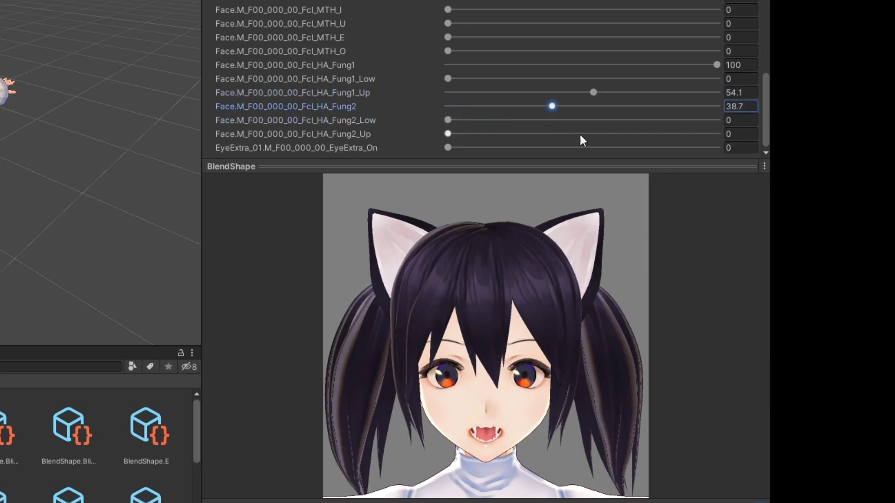
drag(598, 93, 564, 97)
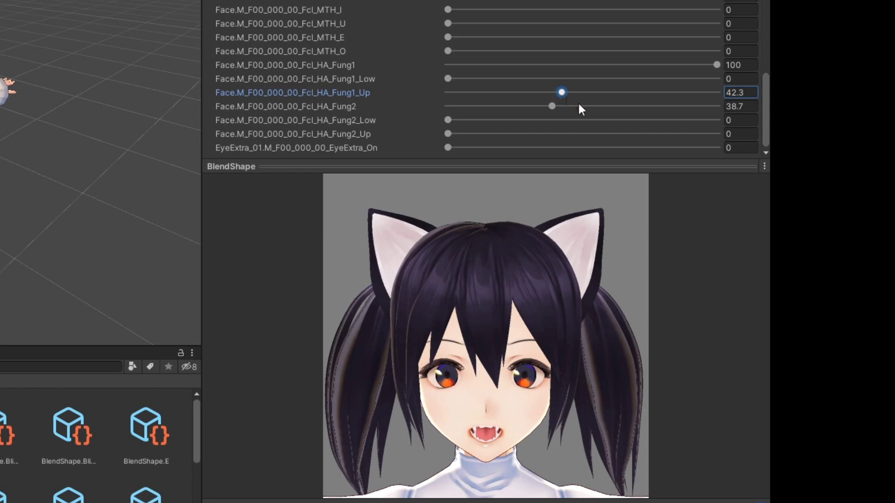
Enter exact values on clip A: HA_Fung1_Up 40 and HA_Fung2 38
click(745, 95)
text(40)
click(745, 104)
text(38)
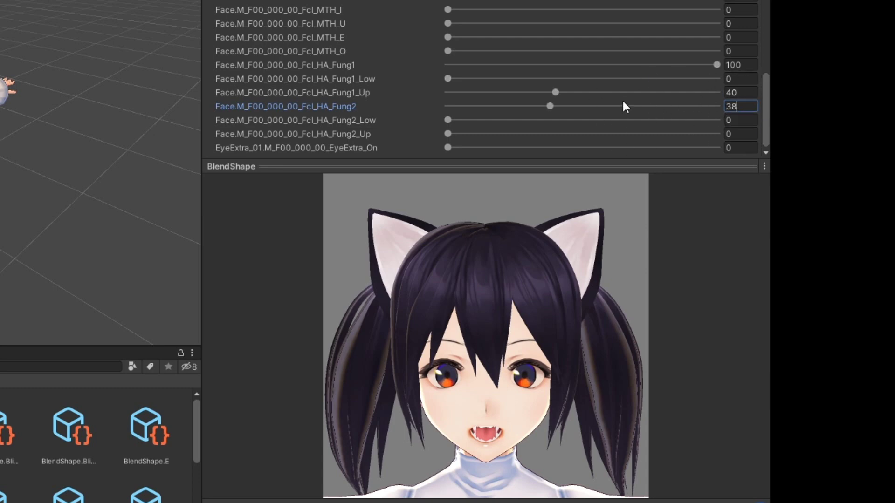
scroll(651, 108, up, 10)
scroll(664, 120, down, 10)
scroll(440, 85, up, 10)
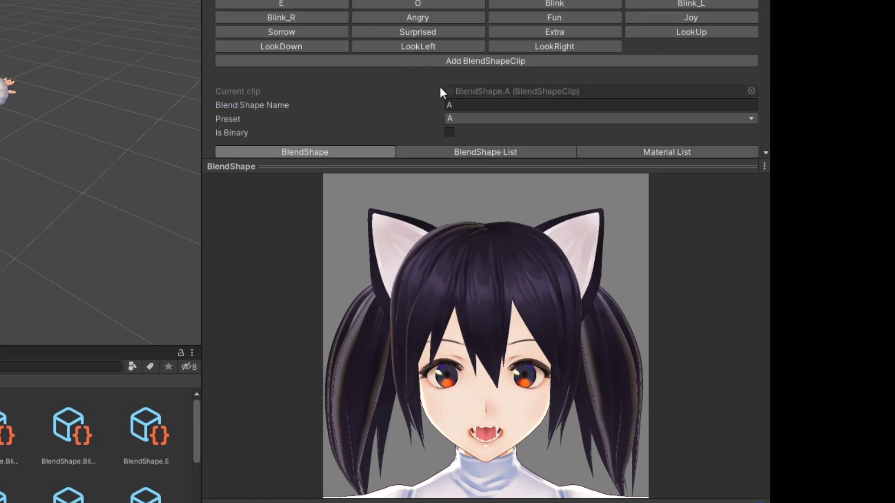
scroll(317, 61, down, 2)
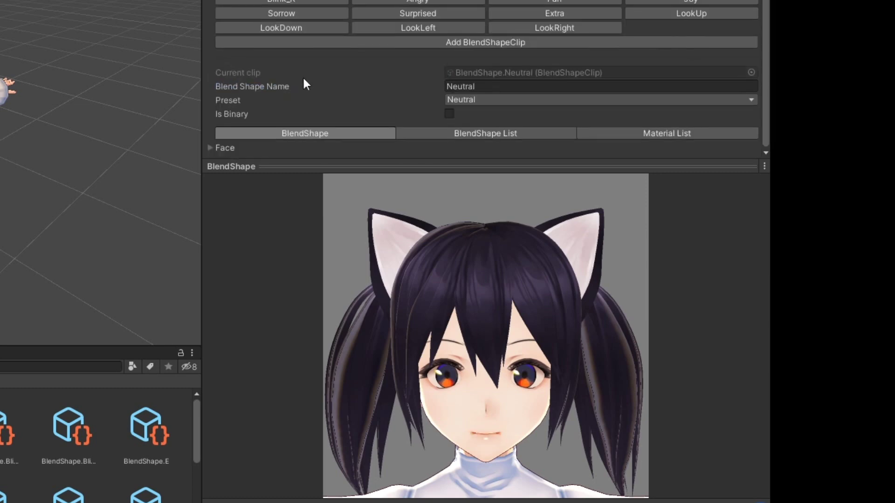
Add fangs to the Neutral clip by raising its HA_Fung1_Up slider
click(209, 145)
scroll(386, 48, down, 8)
scroll(370, 55, down, 10)
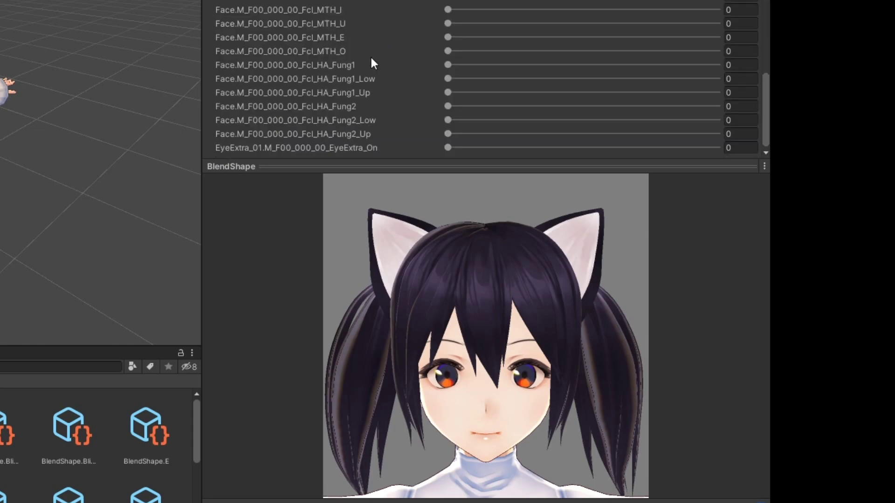
drag(677, 158, 785, 168)
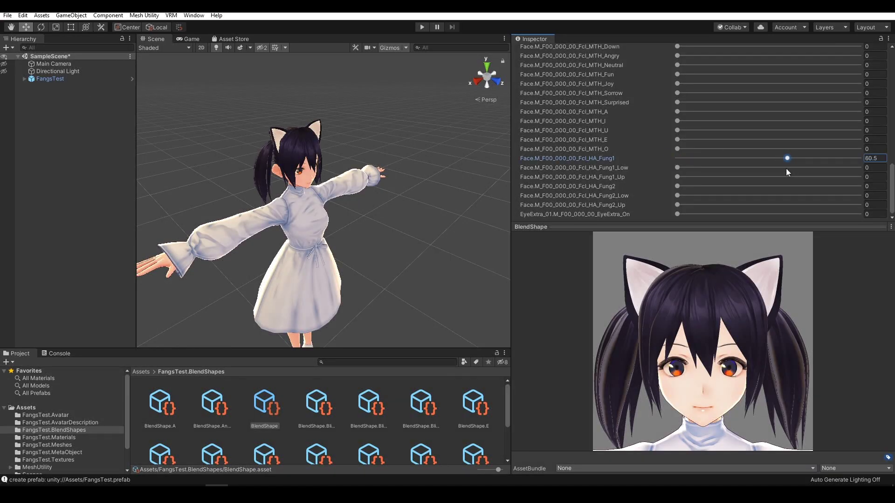
drag(677, 176, 781, 187)
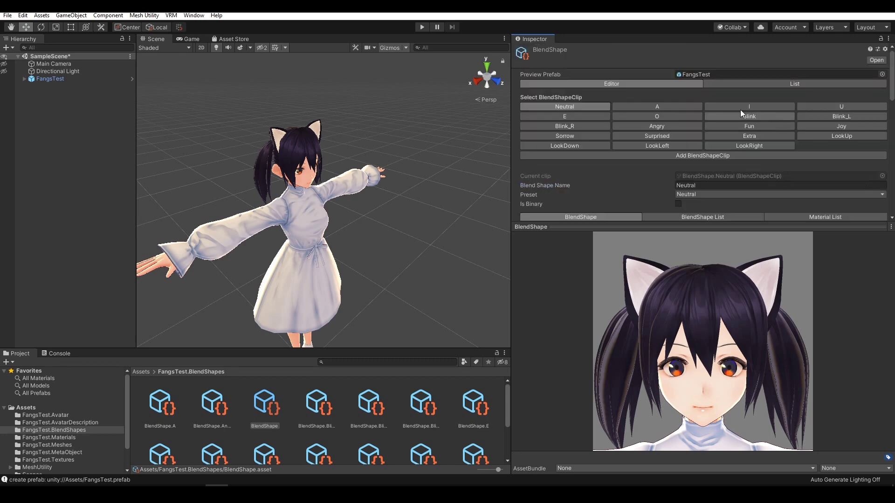
Set clip I to HA_Fung1_Up 40 and HA_Fung2 38, and clip U to HA_Fung1_Up 40
click(740, 110)
click(875, 177)
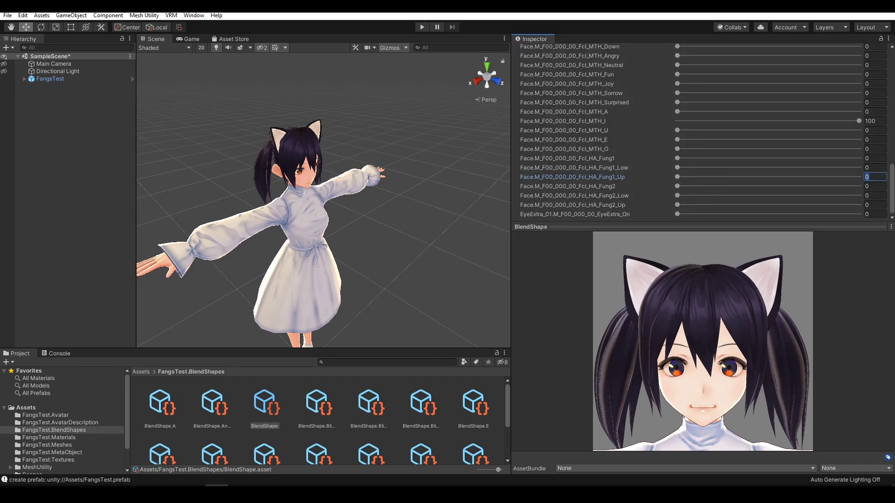
text(40)
click(873, 186)
text(38)
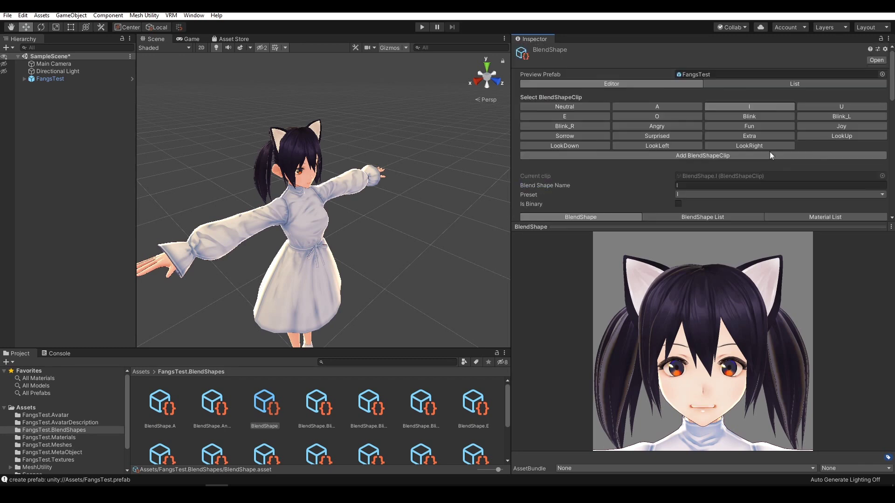
click(770, 153)
click(883, 177)
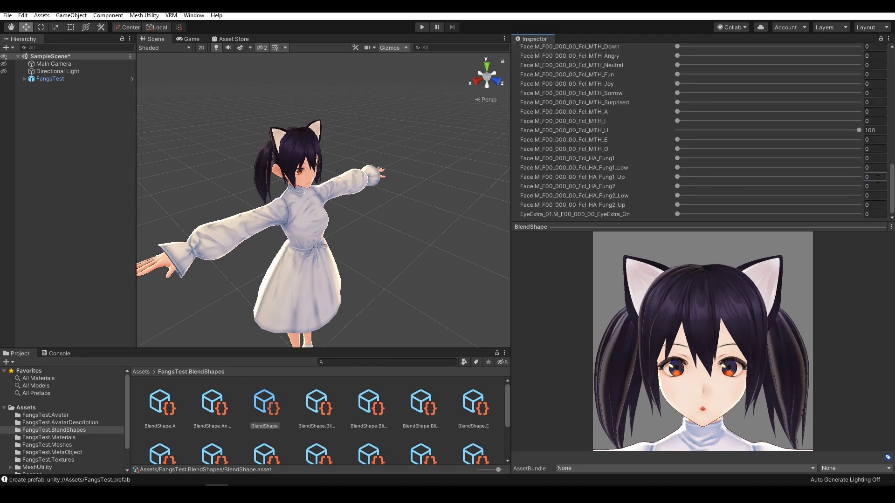
text(40)
scroll(708, 136, up, 10)
Open clips E and O, nudging O's Fung1_Up up and raising Fung2_Low to about 70
click(745, 135)
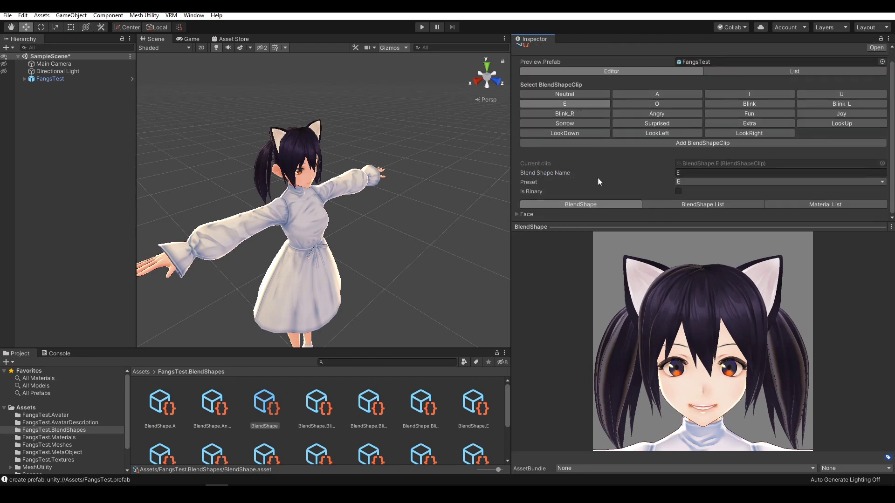
scroll(706, 183, down, 10)
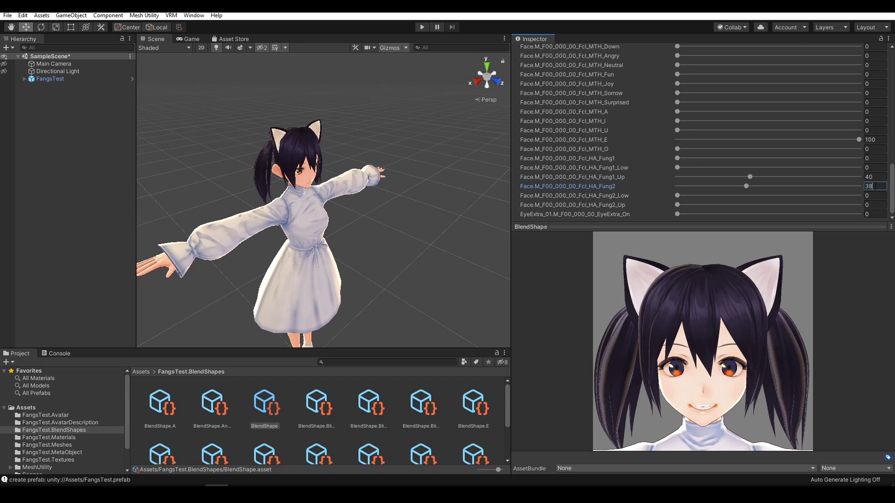
scroll(708, 140, up, 10)
click(664, 152)
scroll(532, 216, down, 10)
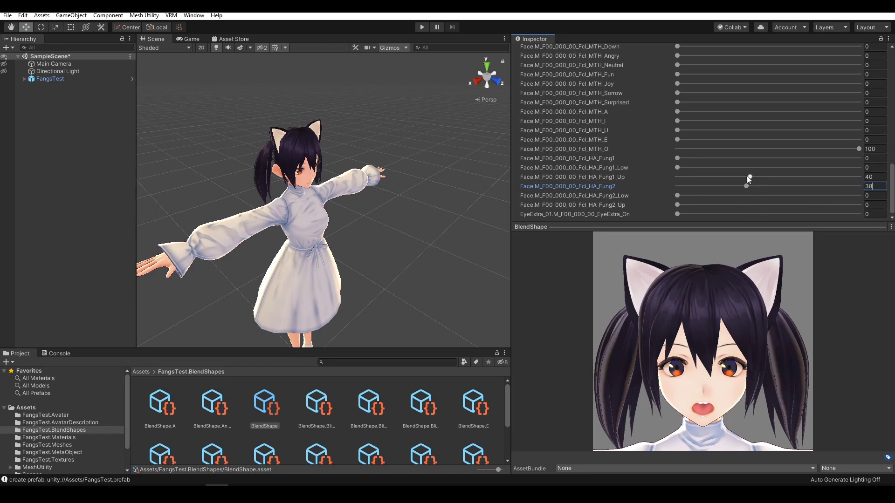
drag(749, 177, 756, 177)
drag(677, 196, 816, 198)
Step through the Angry, Fun and Joy clips, checking their Face fang sliders
scroll(688, 160, up, 10)
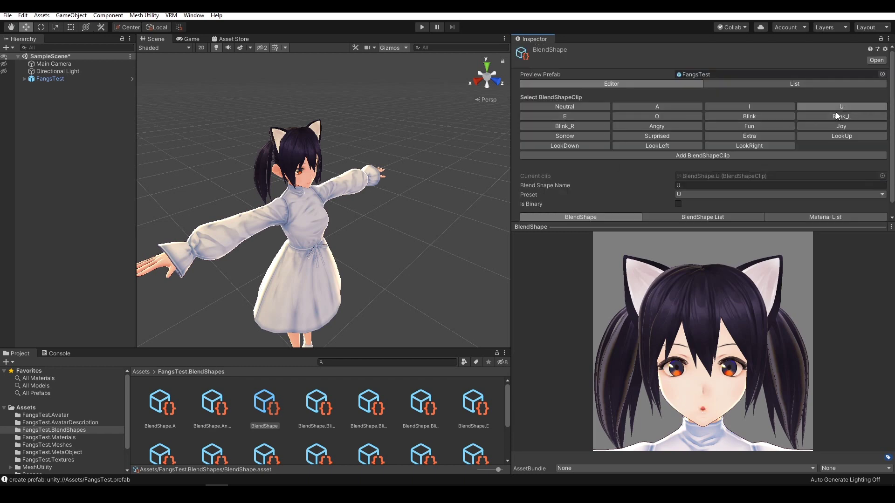
click(699, 117)
click(644, 124)
scroll(630, 196, down, 10)
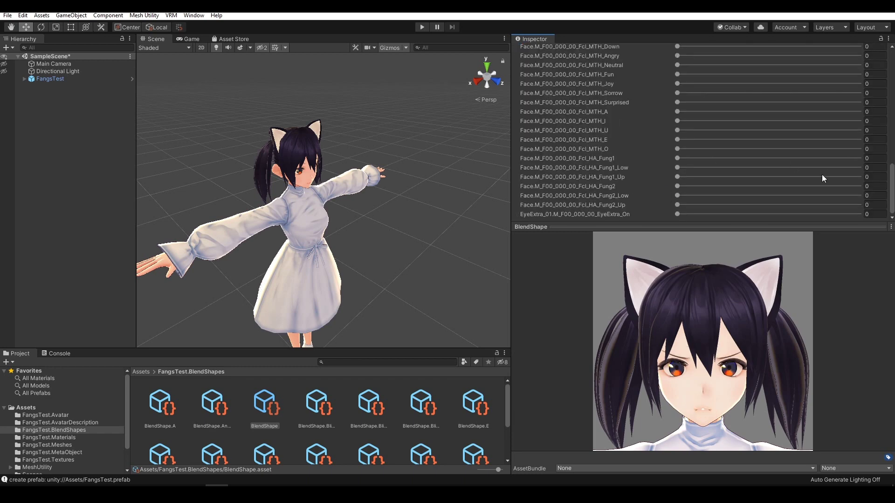
scroll(720, 124, up, 10)
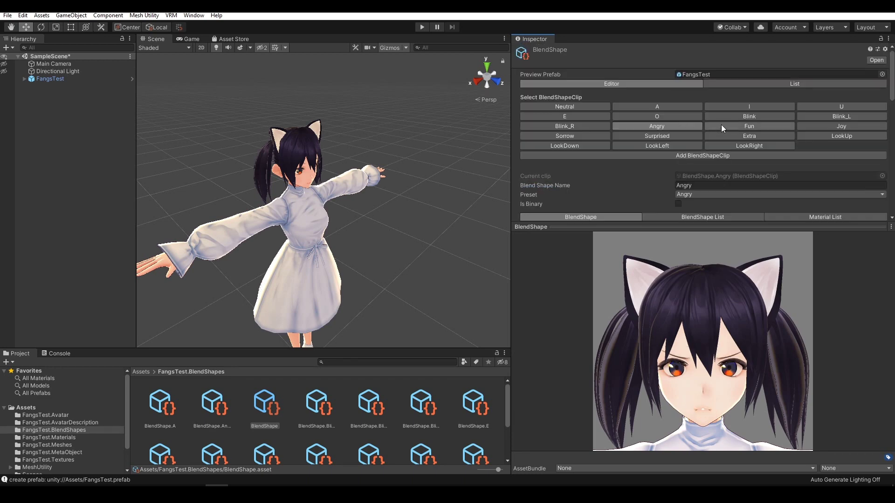
click(781, 124)
scroll(645, 203, down, 10)
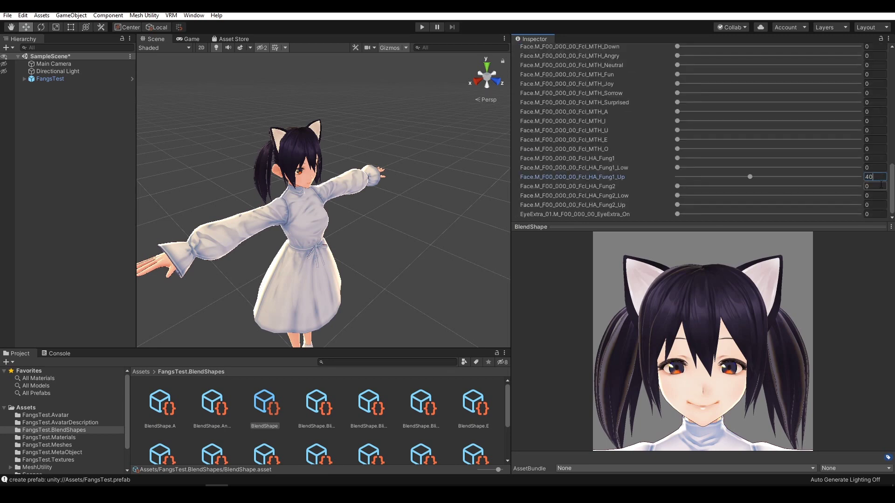
scroll(767, 183, up, 10)
click(805, 112)
scroll(766, 197, down, 10)
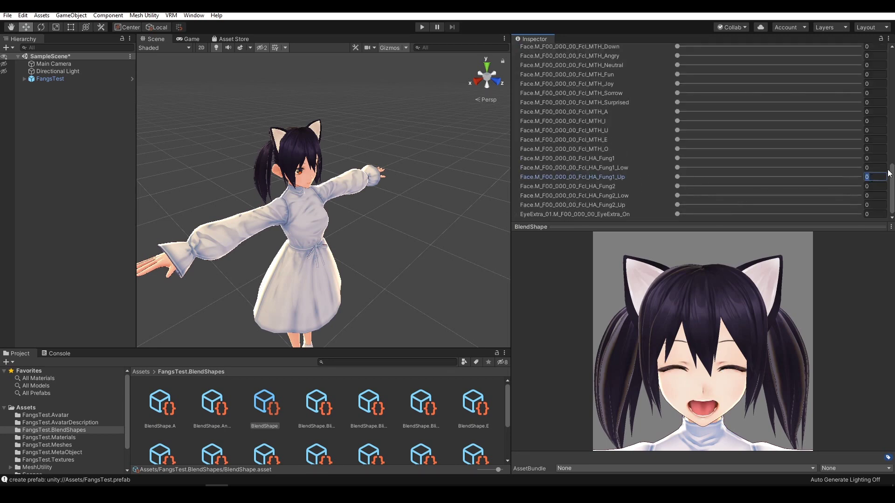
scroll(792, 176, up, 10)
Add fangs to Sorrow and Surprised, giving Surprised Fung1_Up 74.1 and Fung2 38
click(550, 123)
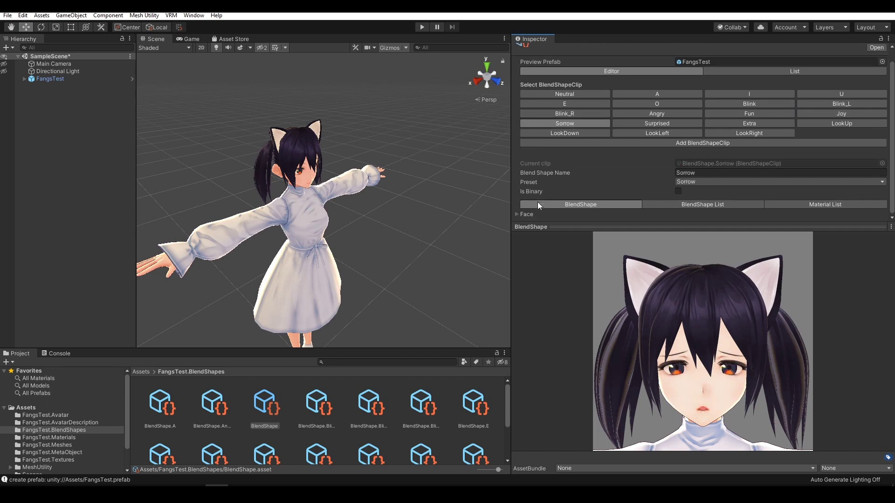
scroll(538, 205, down, 10)
click(871, 177)
text(403)
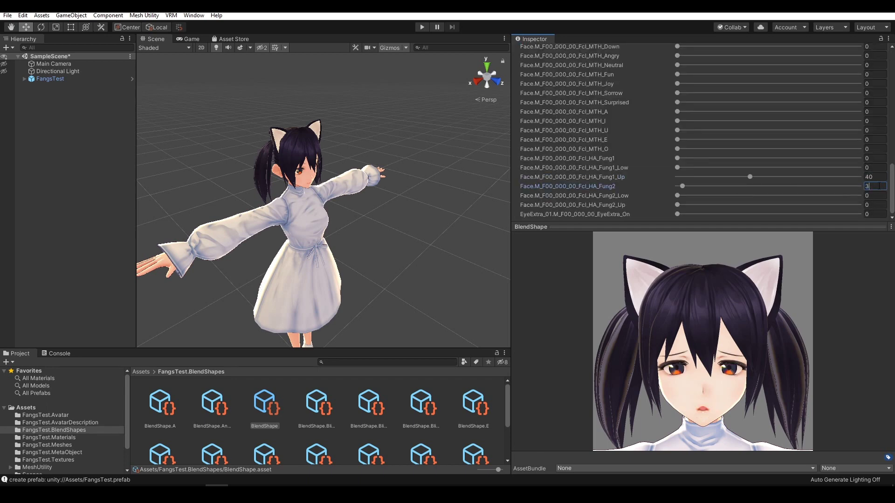
text(8)
drag(749, 176, 861, 177)
scroll(745, 140, up, 10)
click(700, 113)
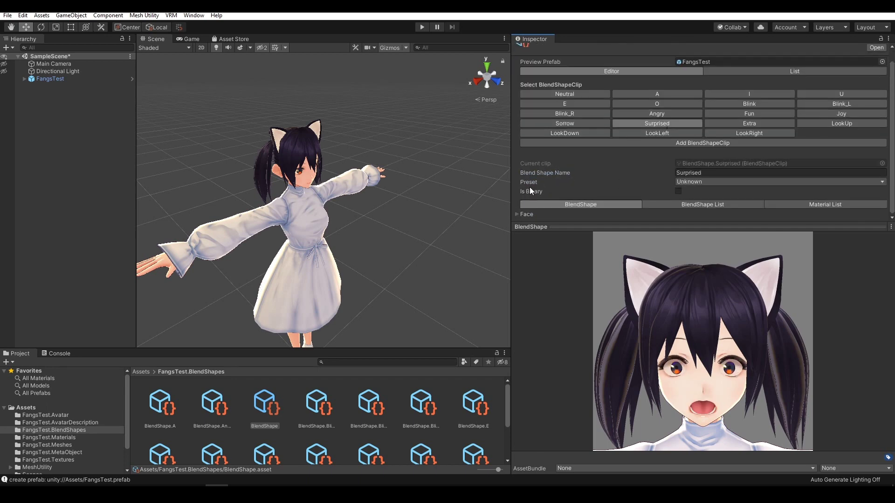
scroll(530, 186, down, 10)
text(38)
drag(750, 176, 814, 178)
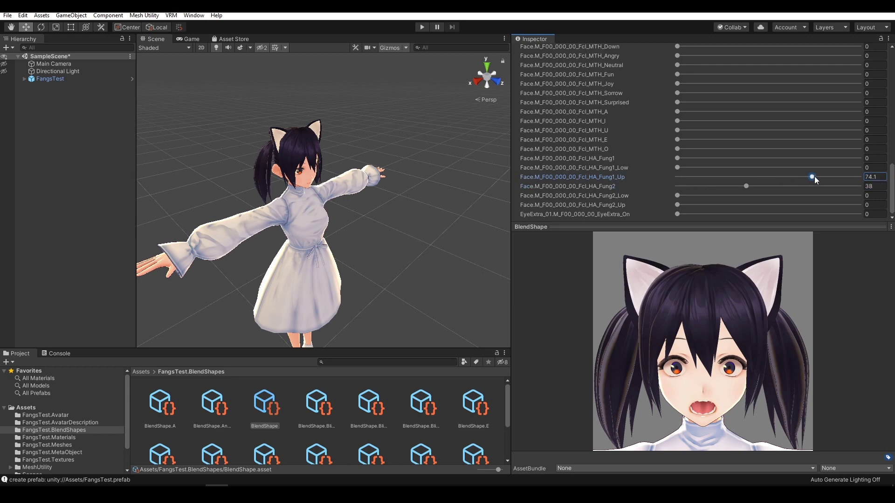
Check the Extra clip, then reload the Neutral clip in the preview
scroll(759, 190, up, 10)
click(591, 161)
scroll(738, 177, down, 10)
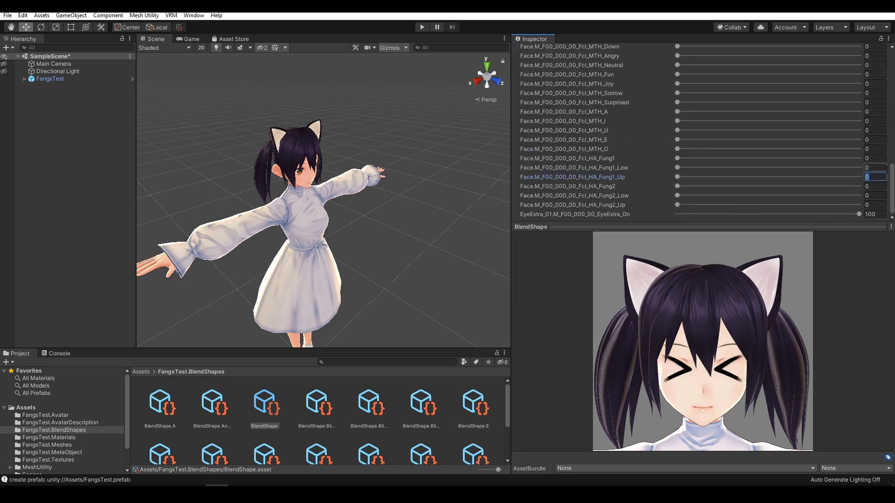
scroll(849, 109, up, 10)
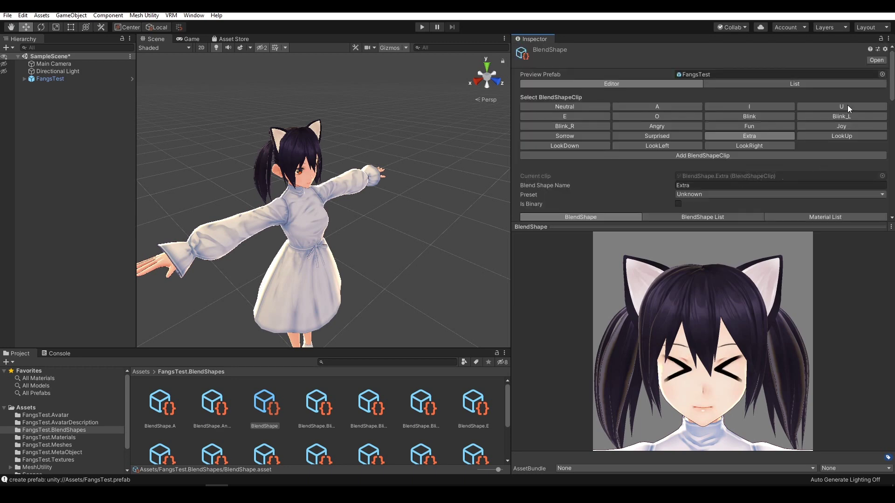
click(566, 106)
Export FangsTest via UniVRM-0.60.0 Export humanoid, saving the VRM into the Tutorial folder
drag(510, 67, 713, 68)
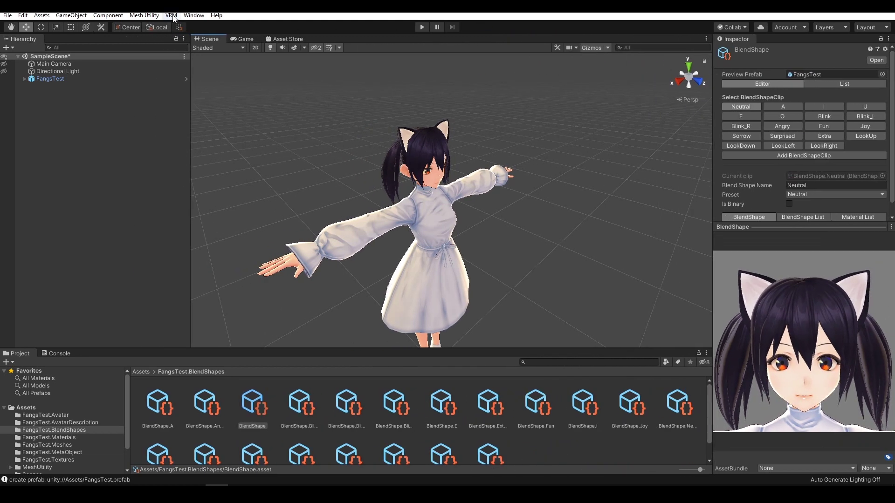
click(57, 79)
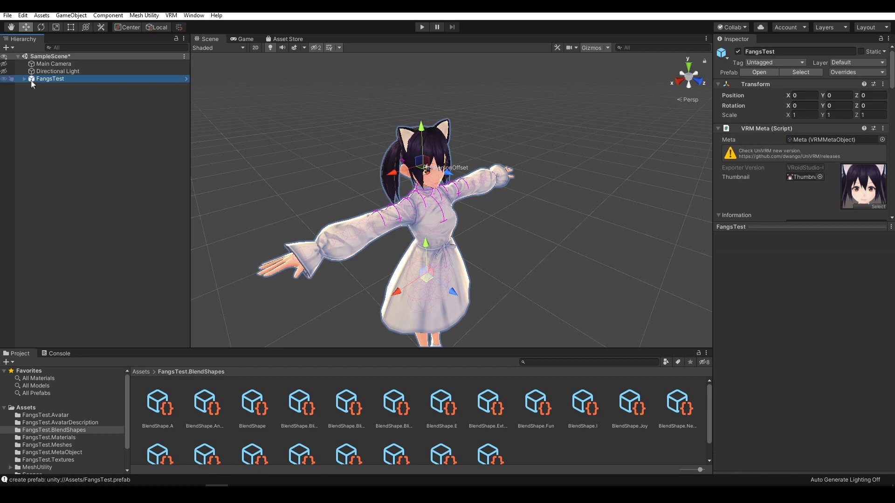
click(171, 15)
mouse_move(175, 25)
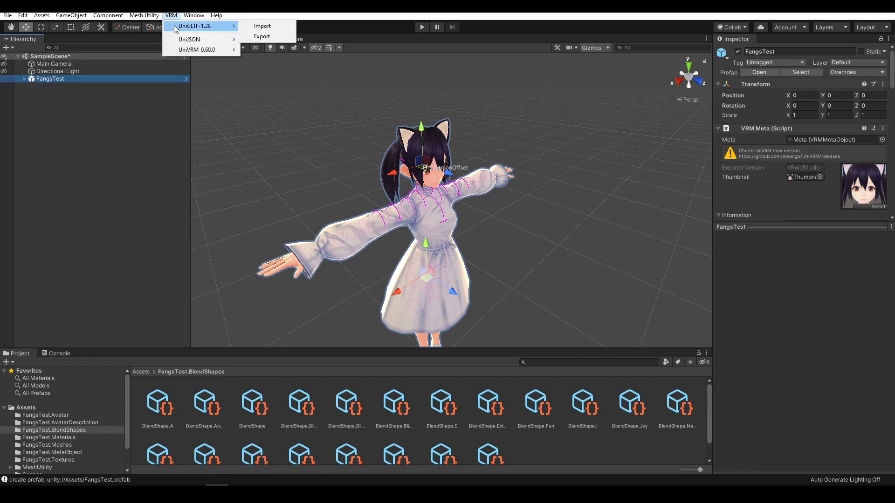
mouse_move(178, 50)
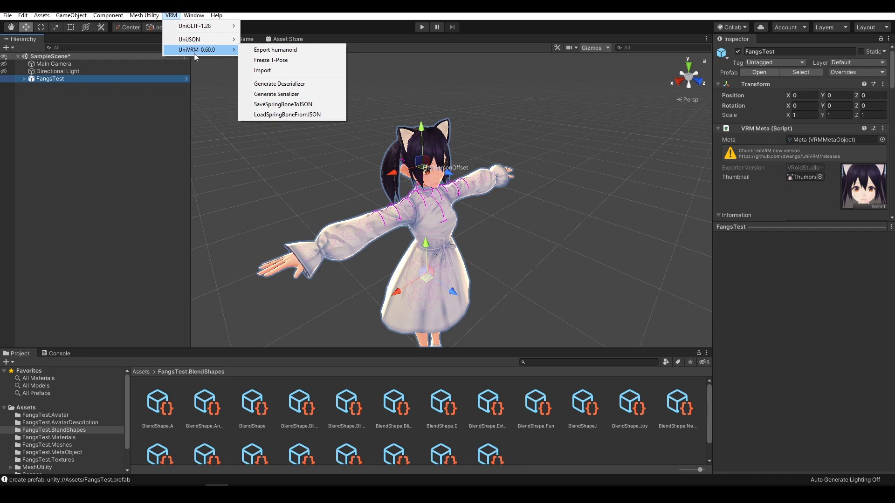
click(299, 50)
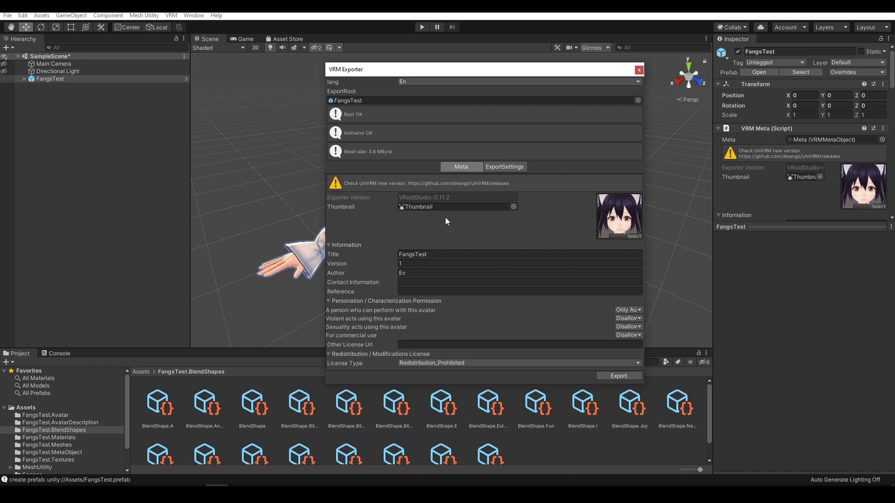
click(622, 376)
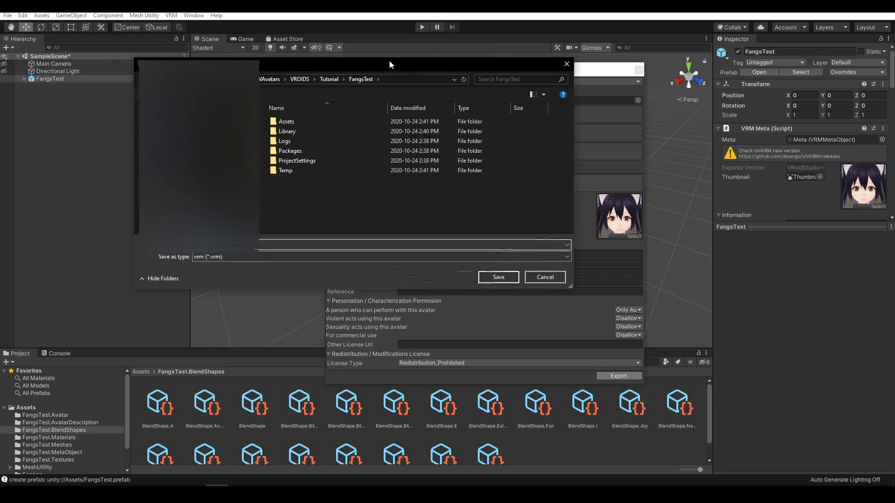
click(330, 80)
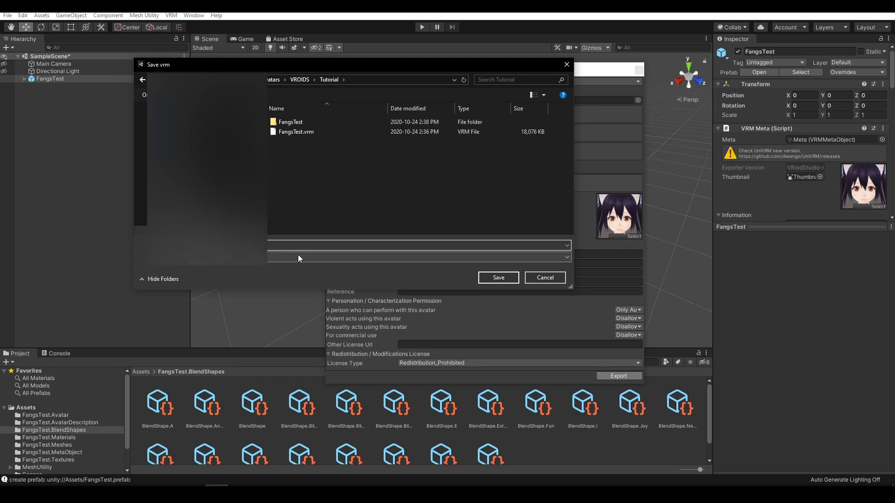
click(503, 278)
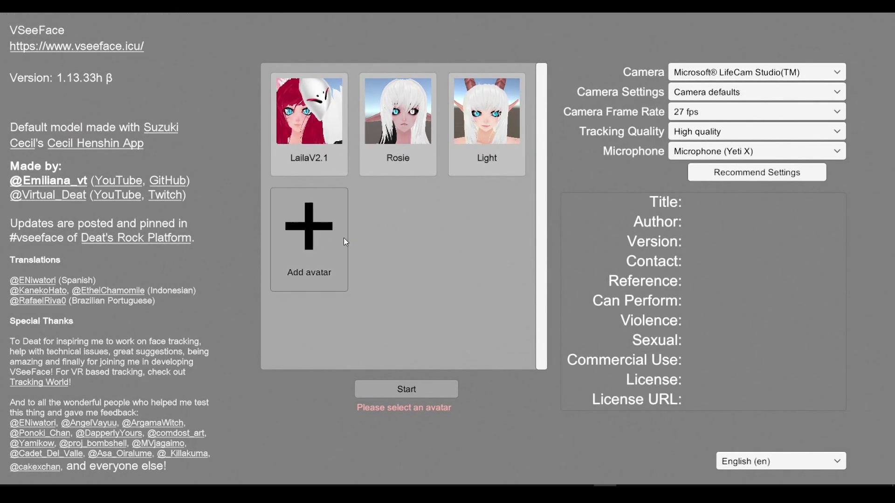
Add FangsTestDONE.vrm from VROIDS > Tutorial as an avatar and select the FangsTest tile
click(343, 238)
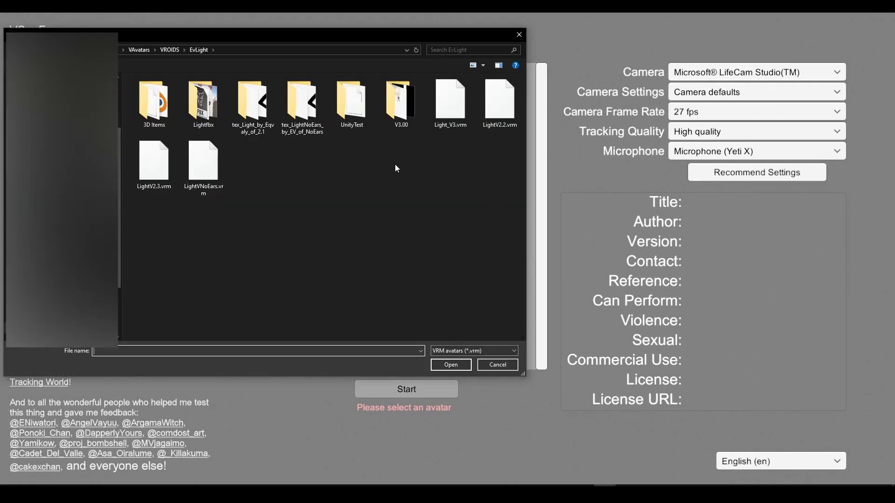
click(168, 50)
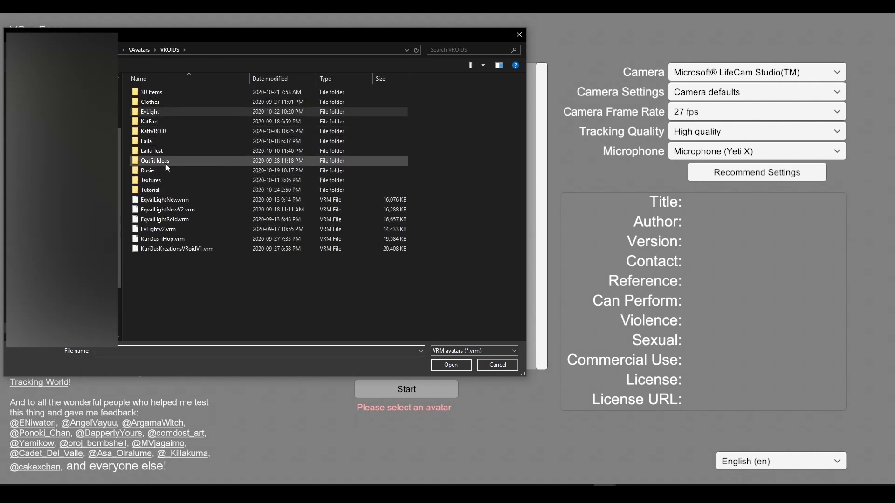
double_click(186, 189)
click(186, 113)
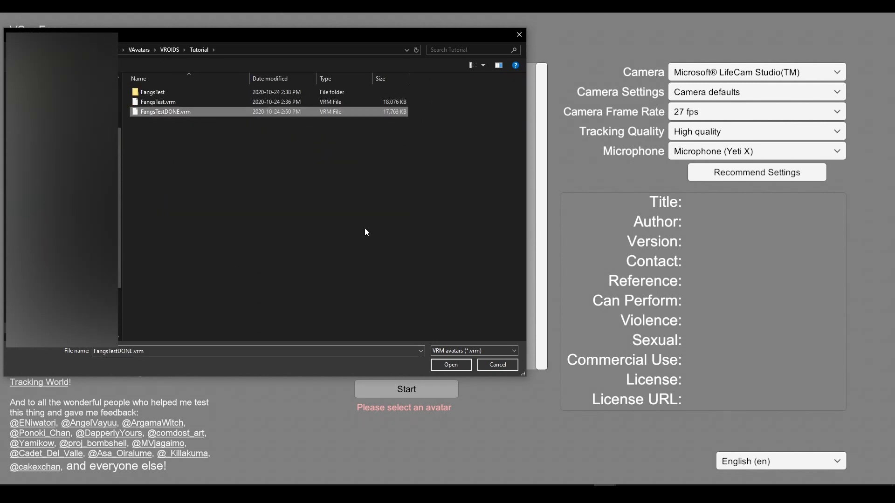
click(451, 365)
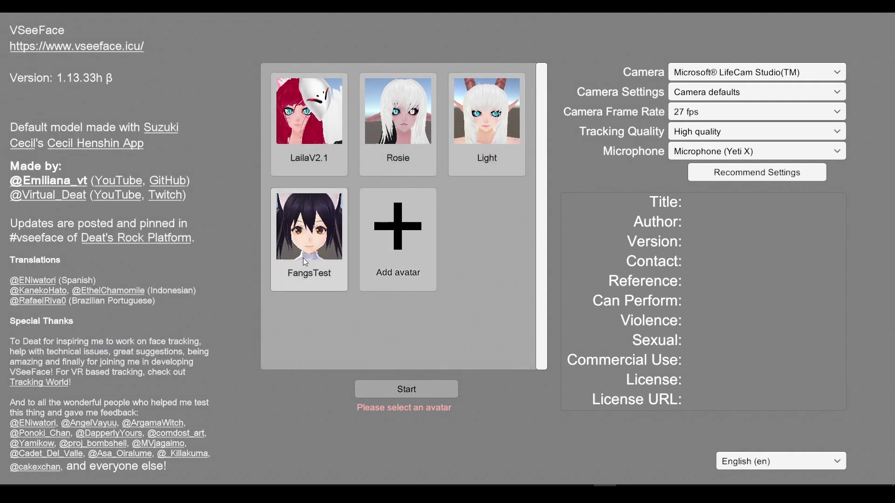
click(323, 231)
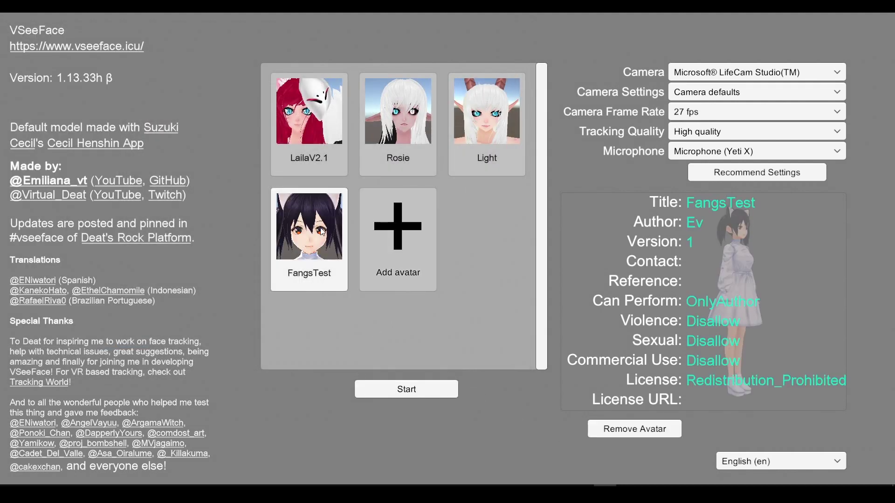
Start the FangsTest avatar with face tracking from the avatar selection screen
click(421, 390)
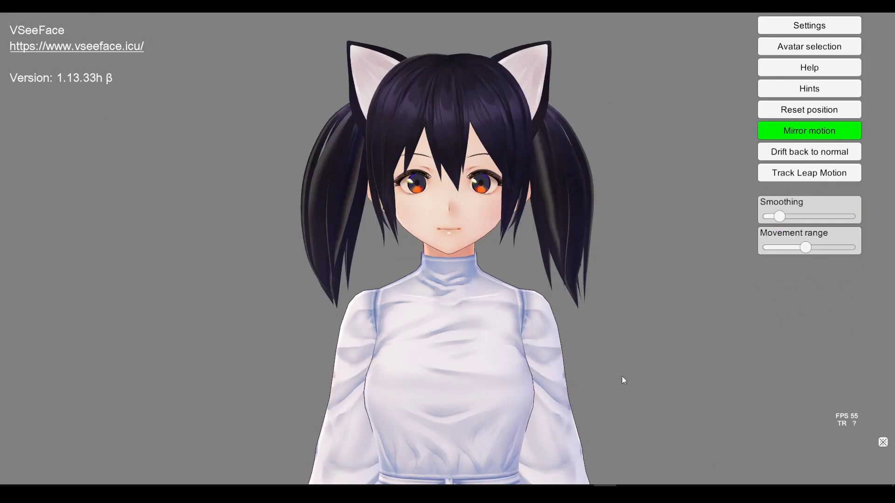